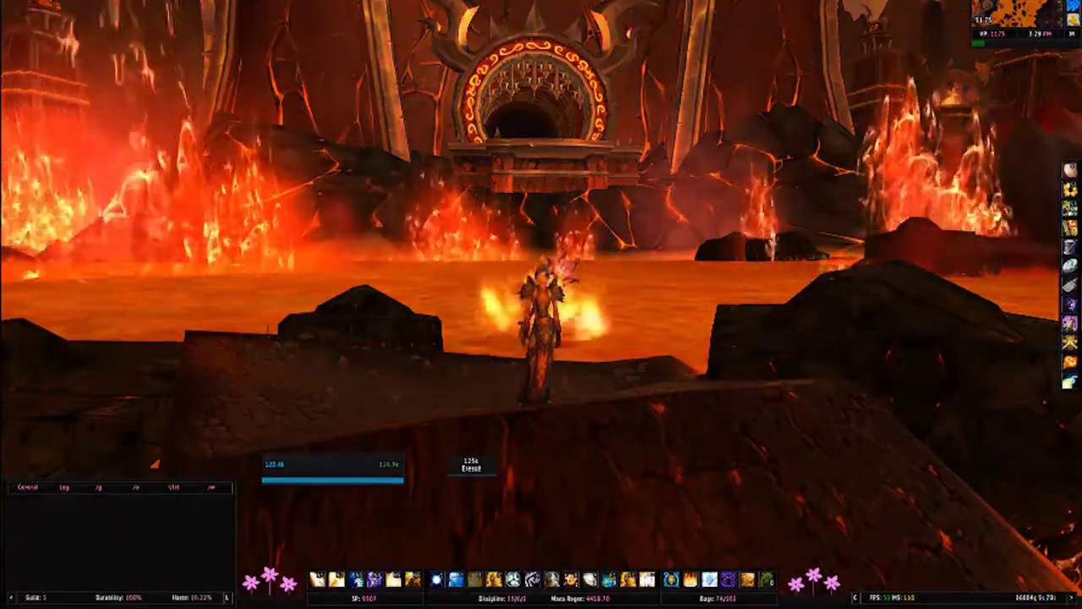
Run /vd opt to open the VuhDo options and move the options window up, clear of the character
text(/vd opt)
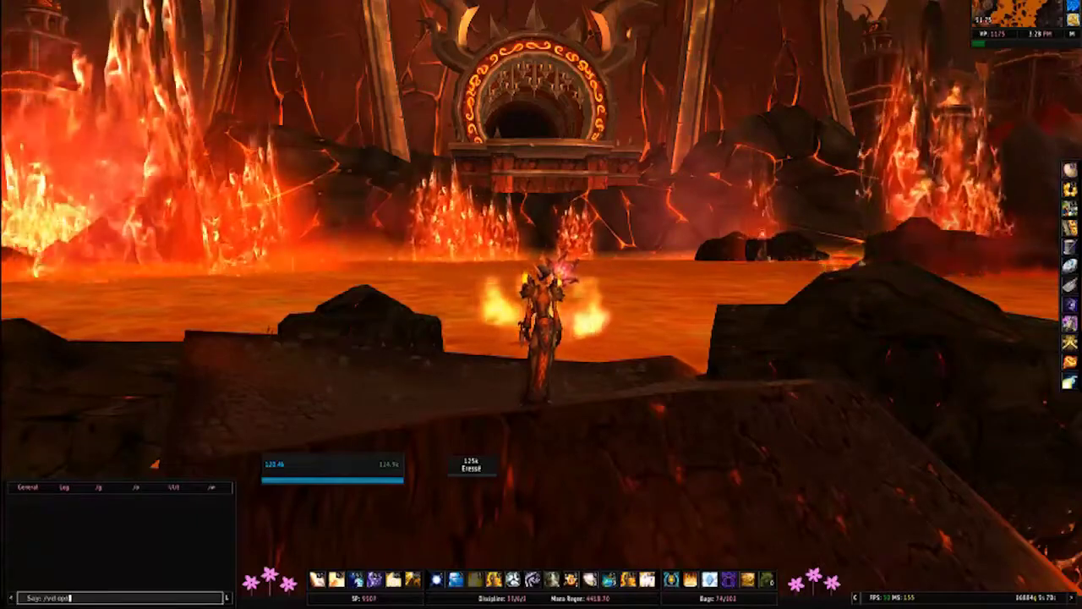
key(Return)
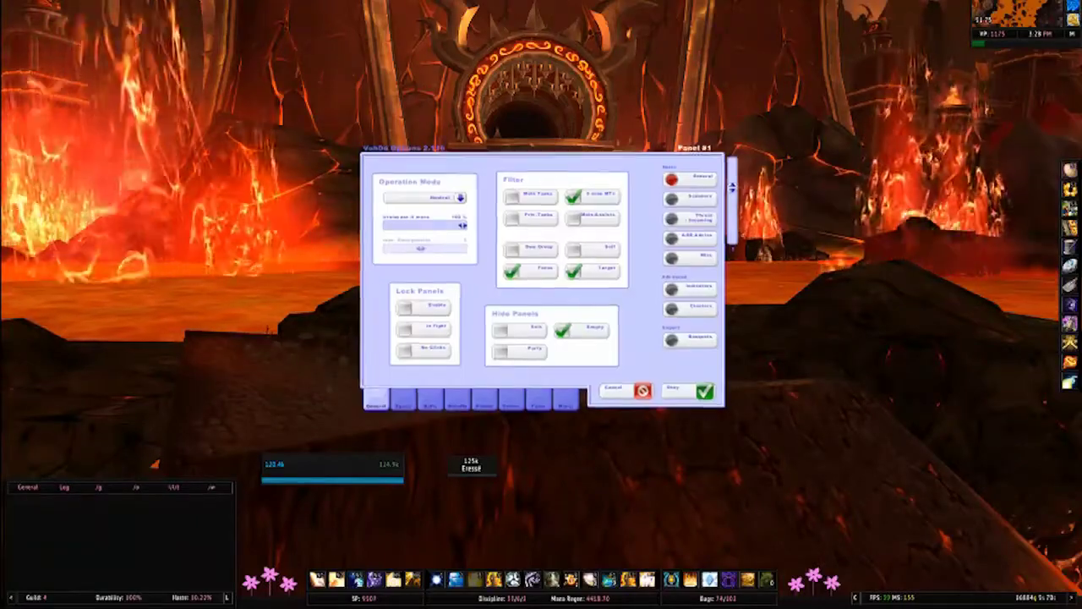
drag(541, 160, 549, 16)
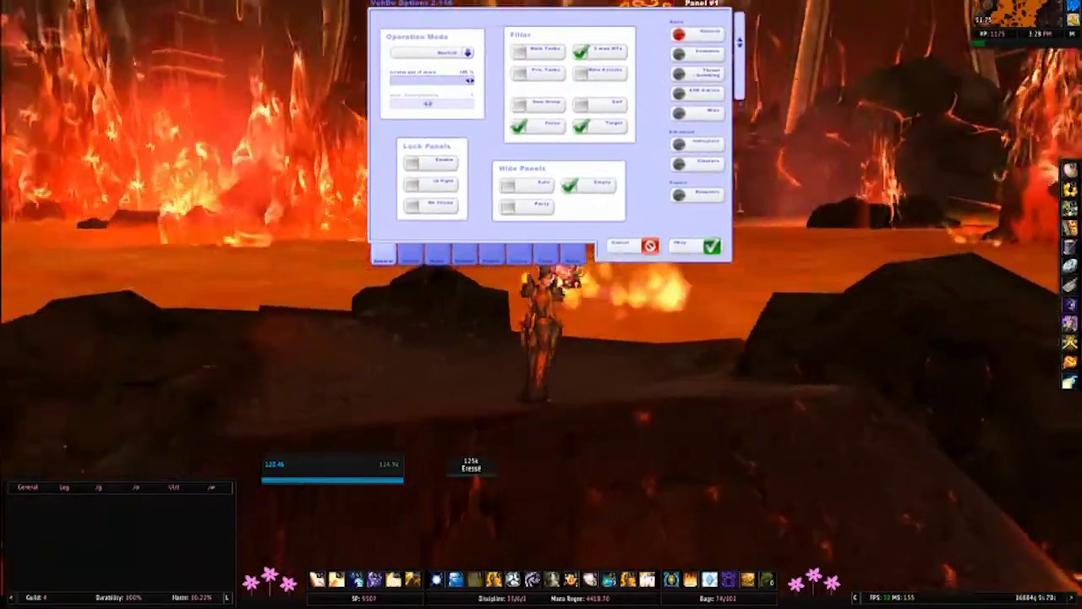
drag(549, 16, 473, 27)
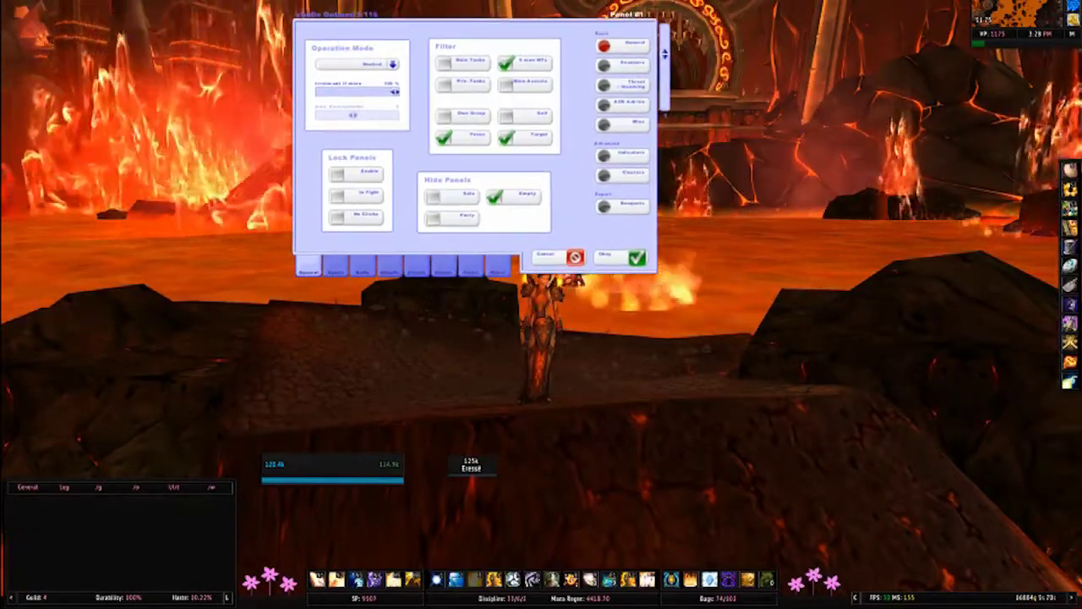
Review the general Threat / Incoming, AOE Advice and Clusters settings and the spell assignments for mouse, local keys and global keys
click(606, 85)
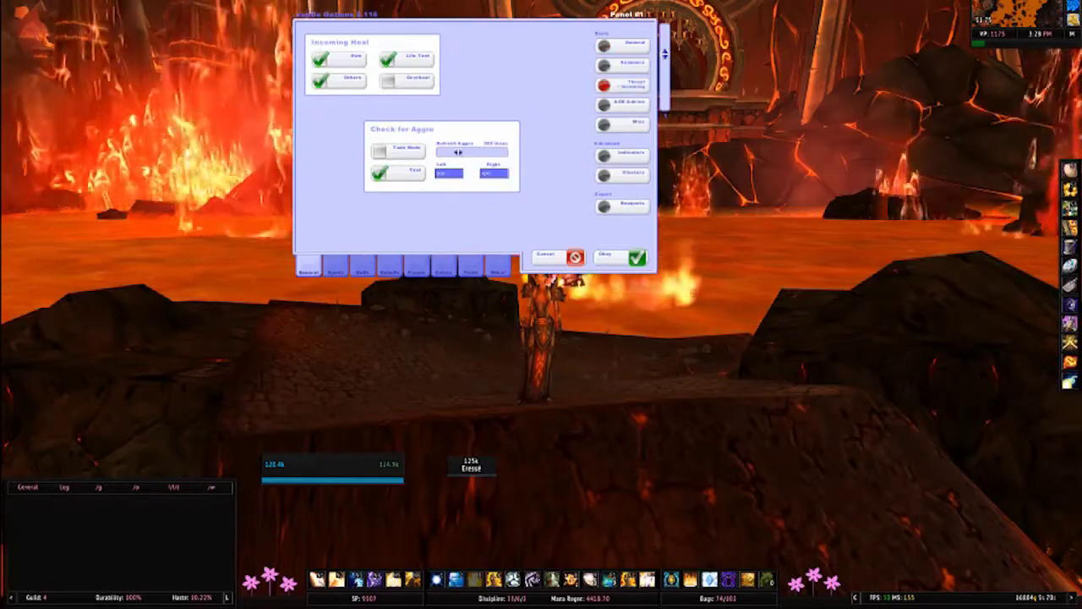
click(605, 105)
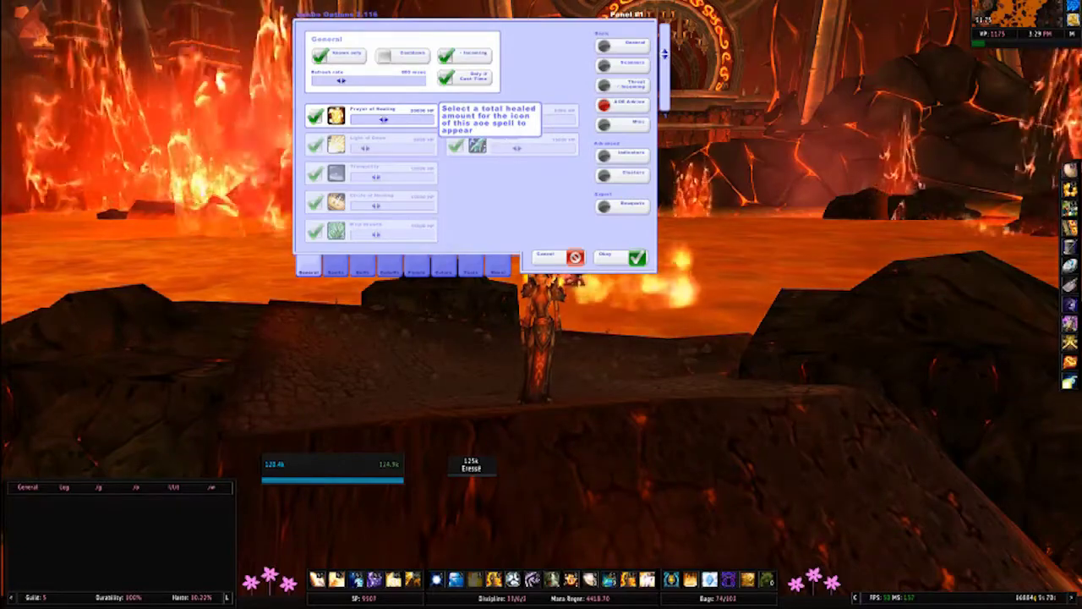
click(622, 174)
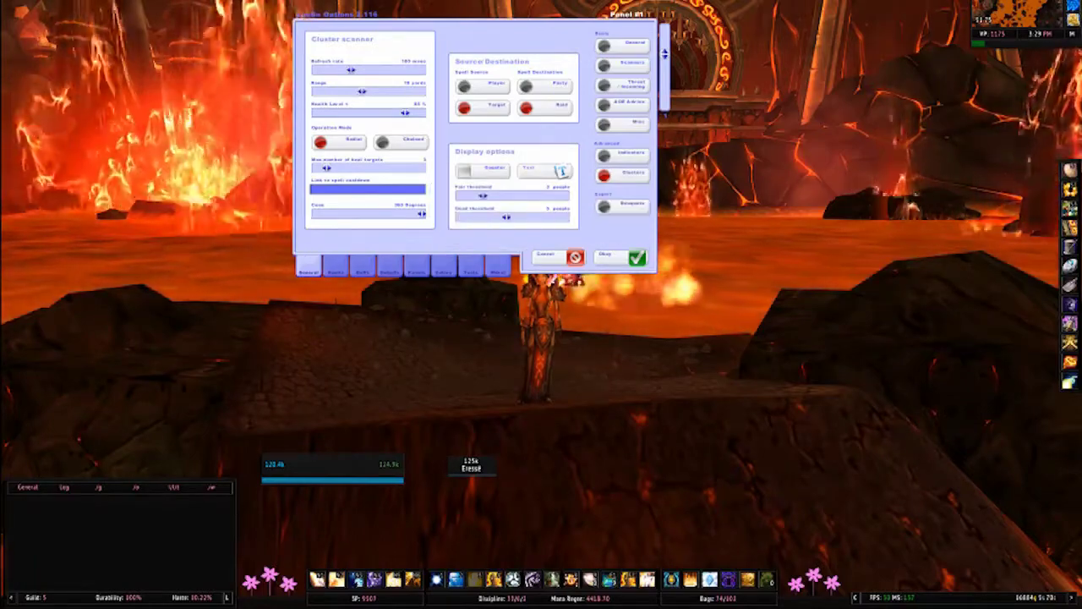
click(336, 266)
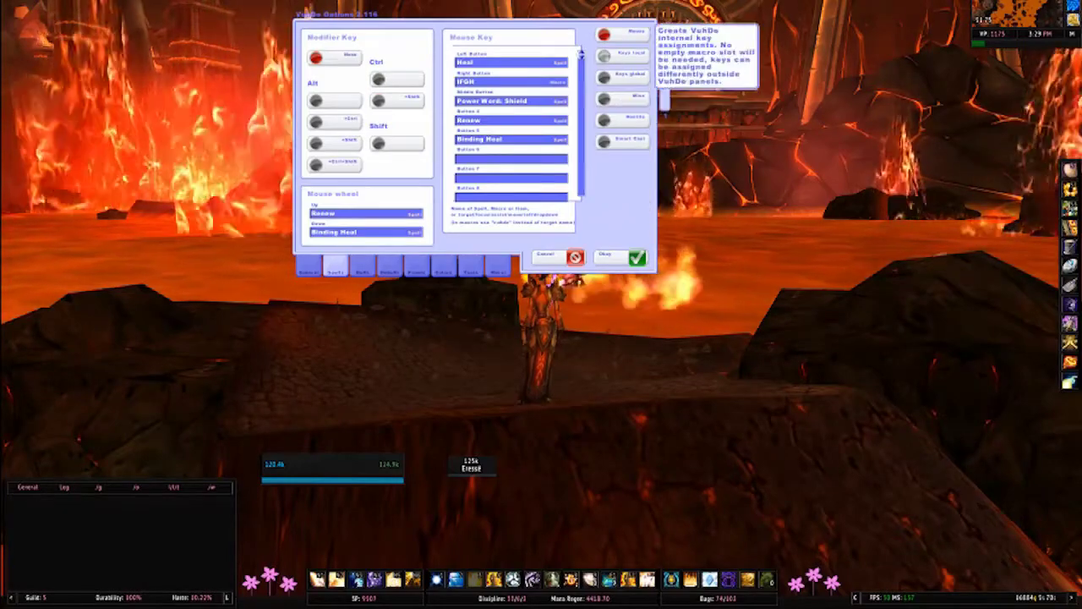
click(611, 55)
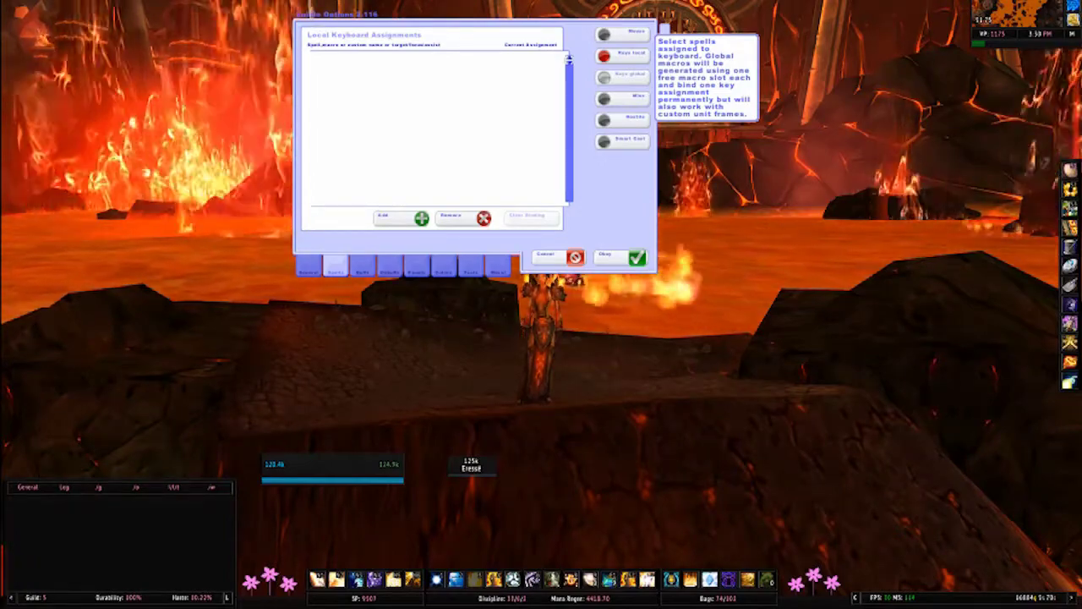
click(604, 77)
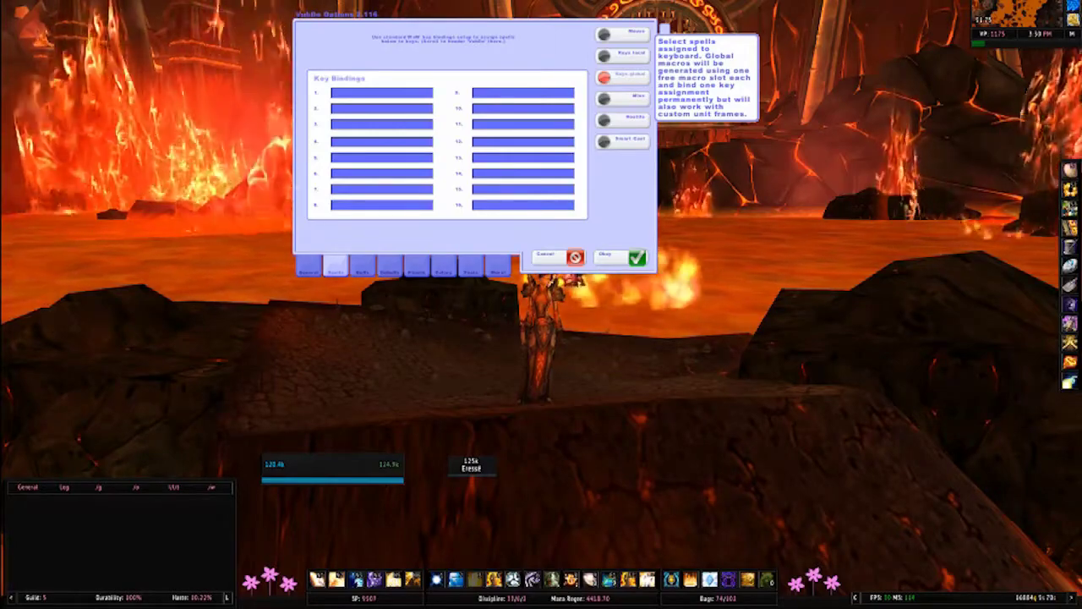
Review the standard, custom and visual debuff settings
click(388, 267)
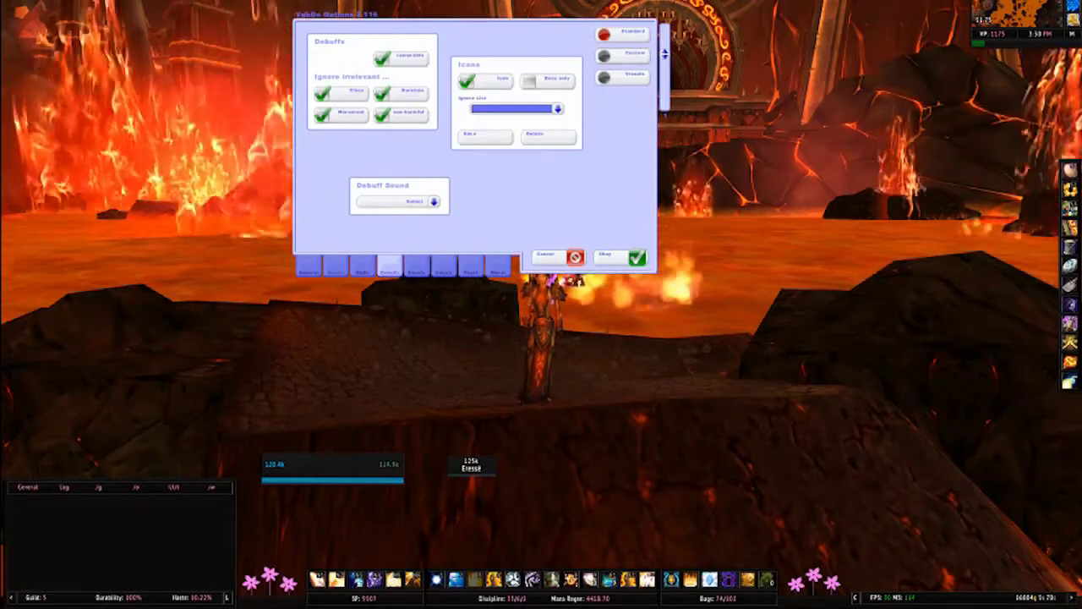
click(604, 55)
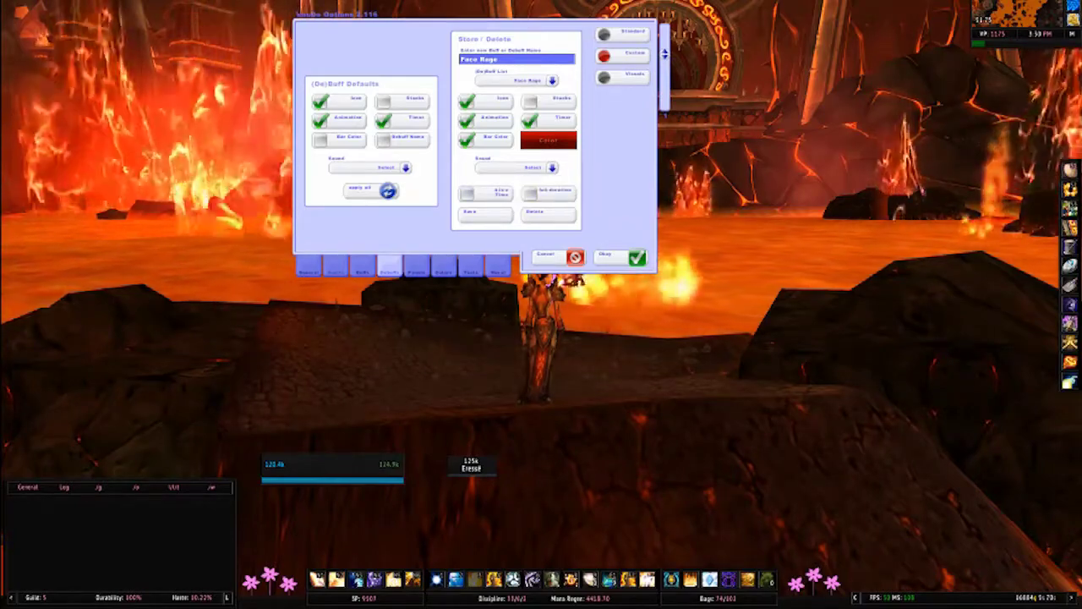
click(606, 76)
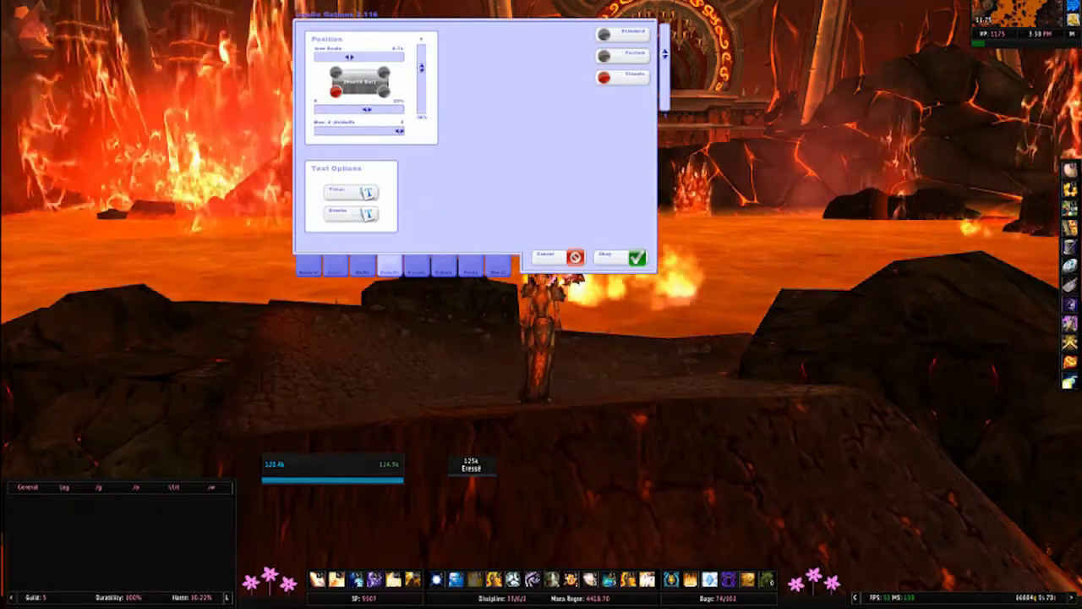
Review the panel settings for general layout, bars and HoT icons, including slot scaling, and close the options with Okay
click(416, 267)
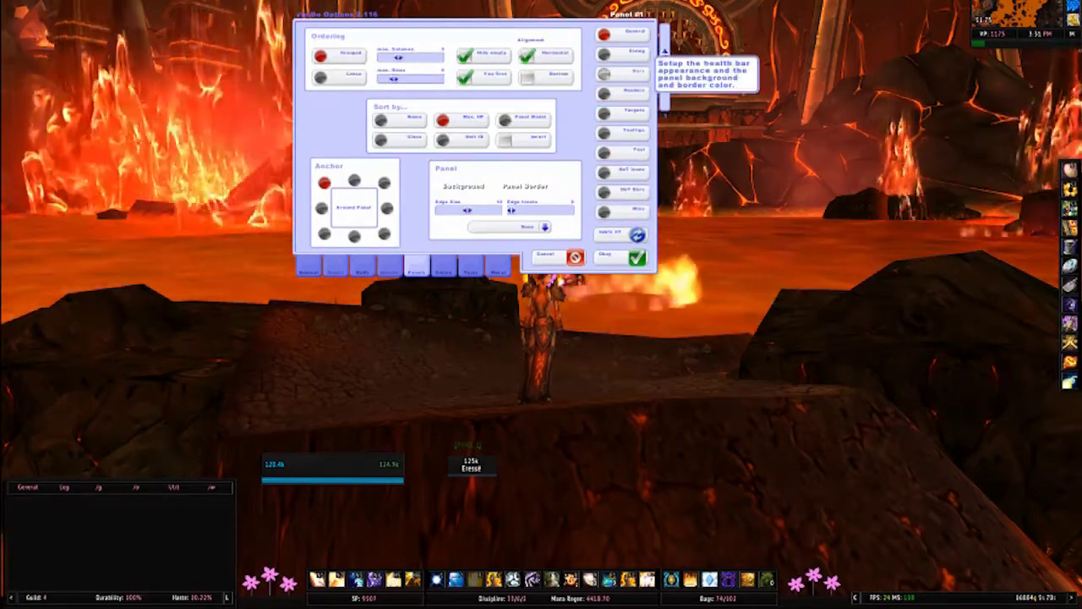
click(623, 72)
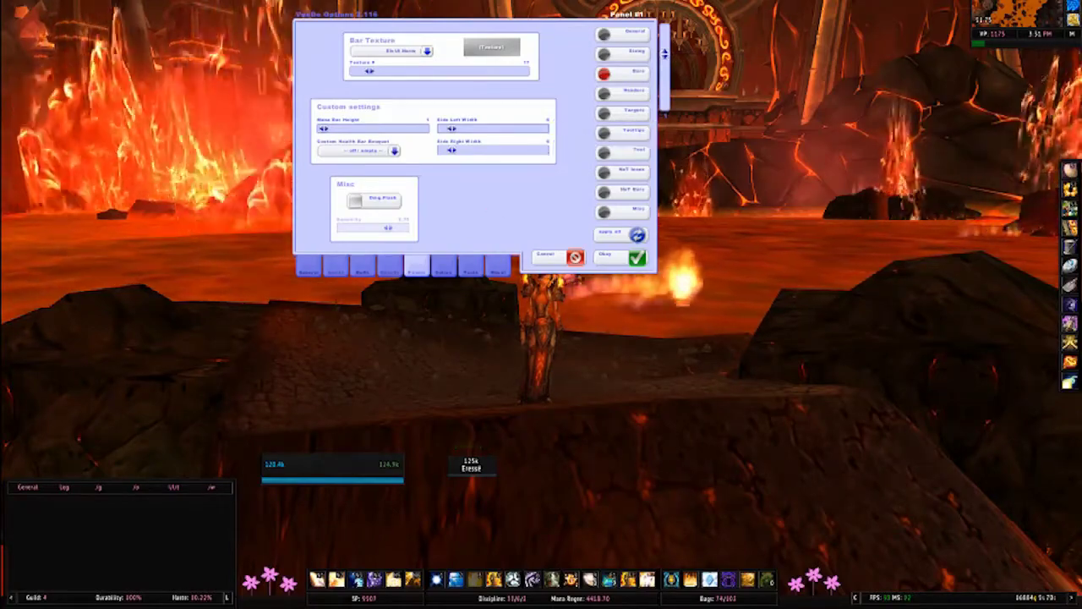
click(606, 172)
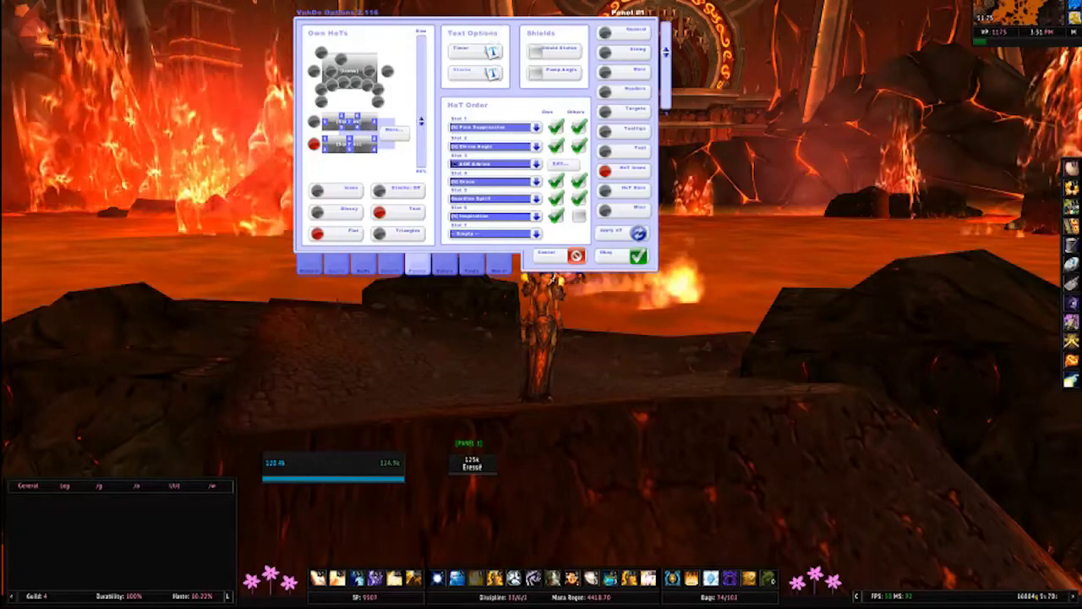
click(396, 125)
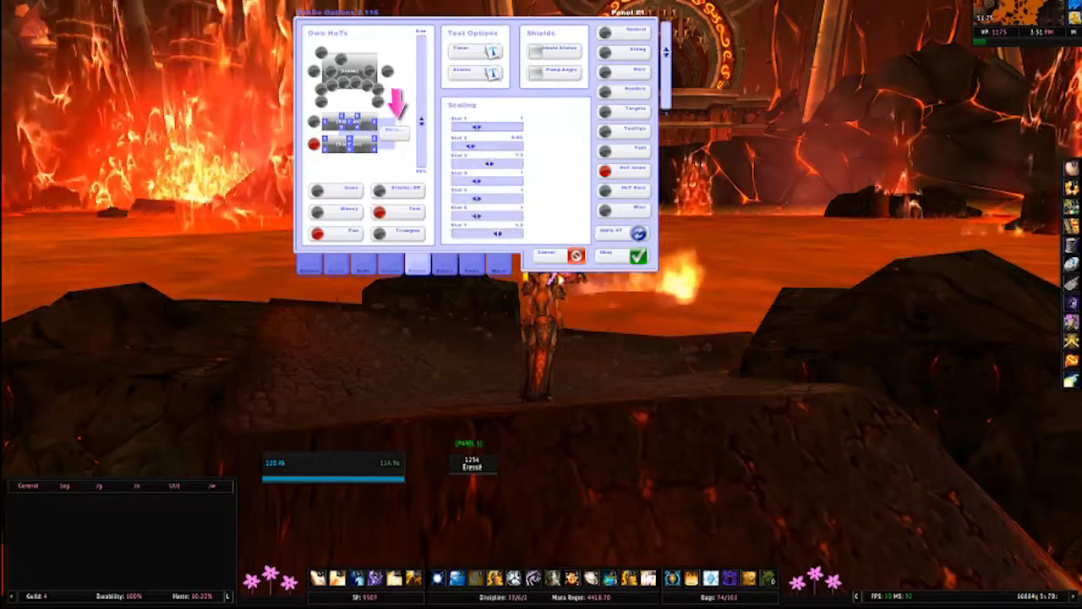
click(396, 121)
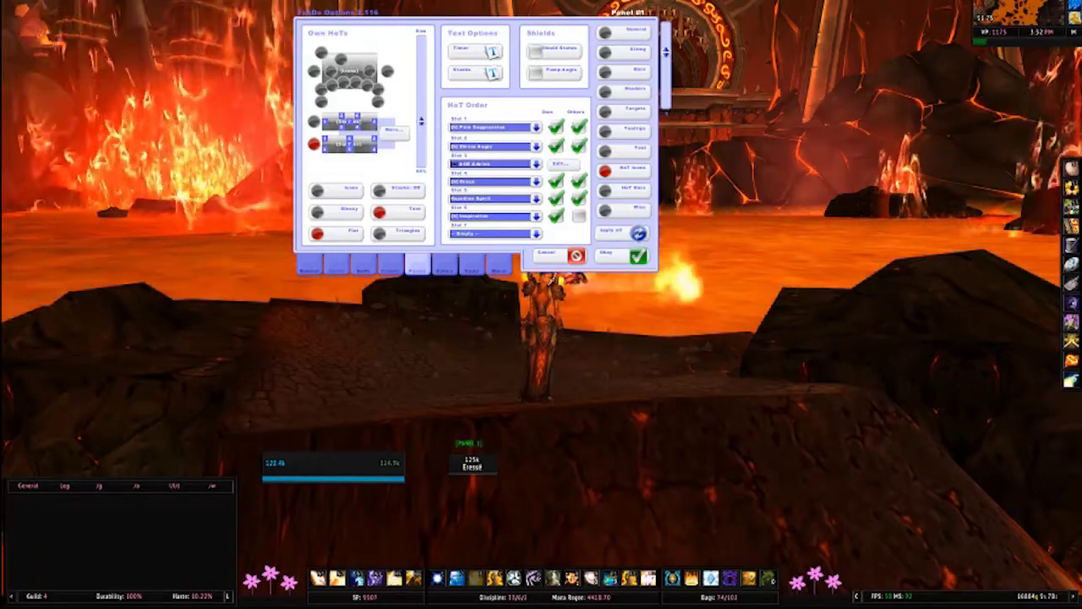
click(638, 256)
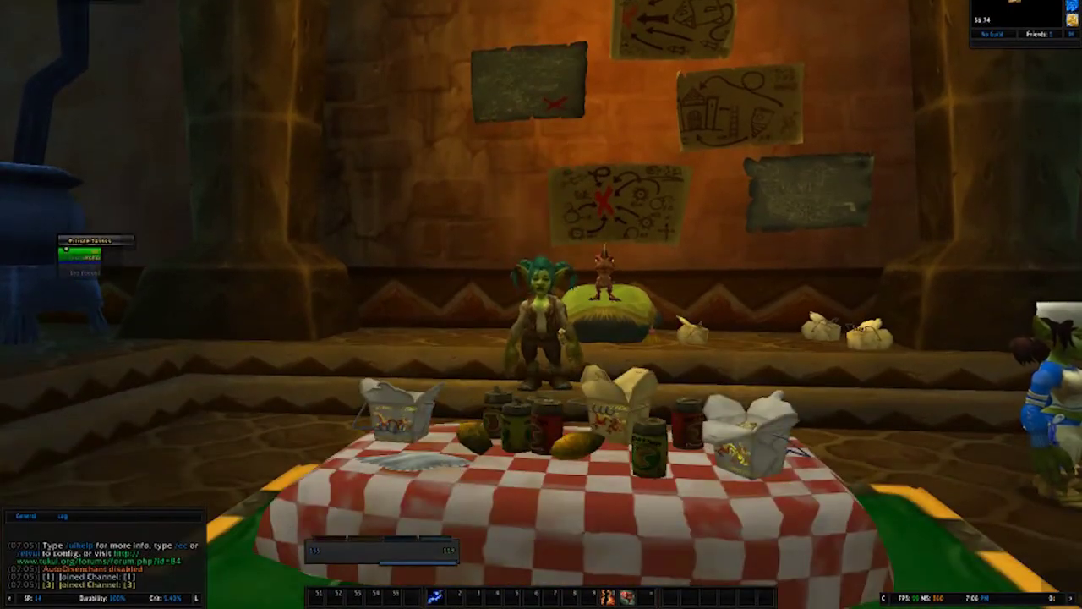
Make the character perform the /wave emote
key(Return)
text(/wave)
key(Return)
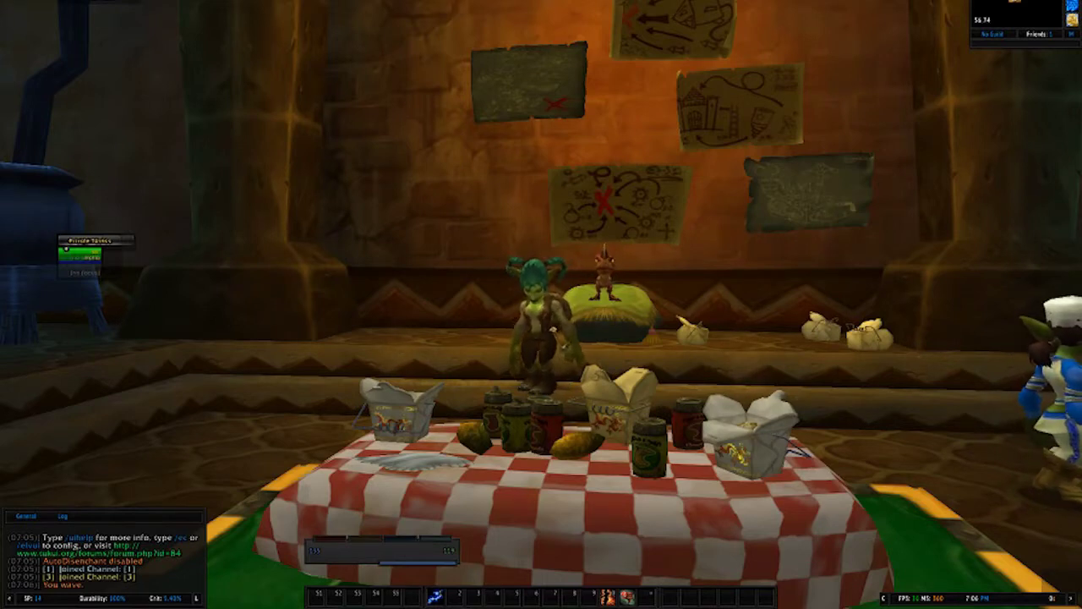
Run /vd opt, show the panel arrangement settings and move the options window above the group panels
key(Return)
text(/)
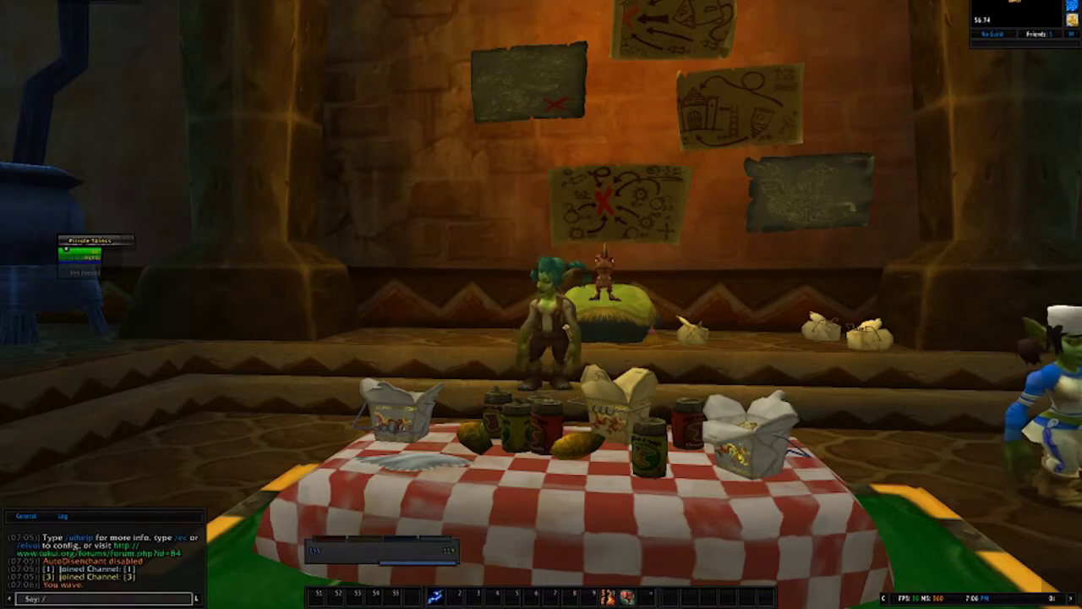
text(elvui)
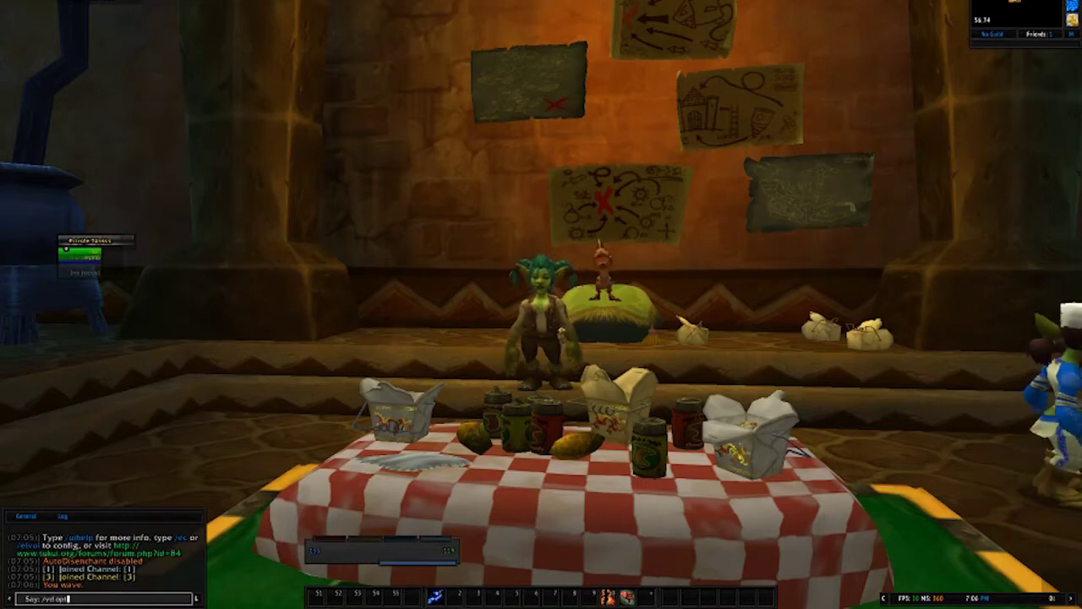
key(Return)
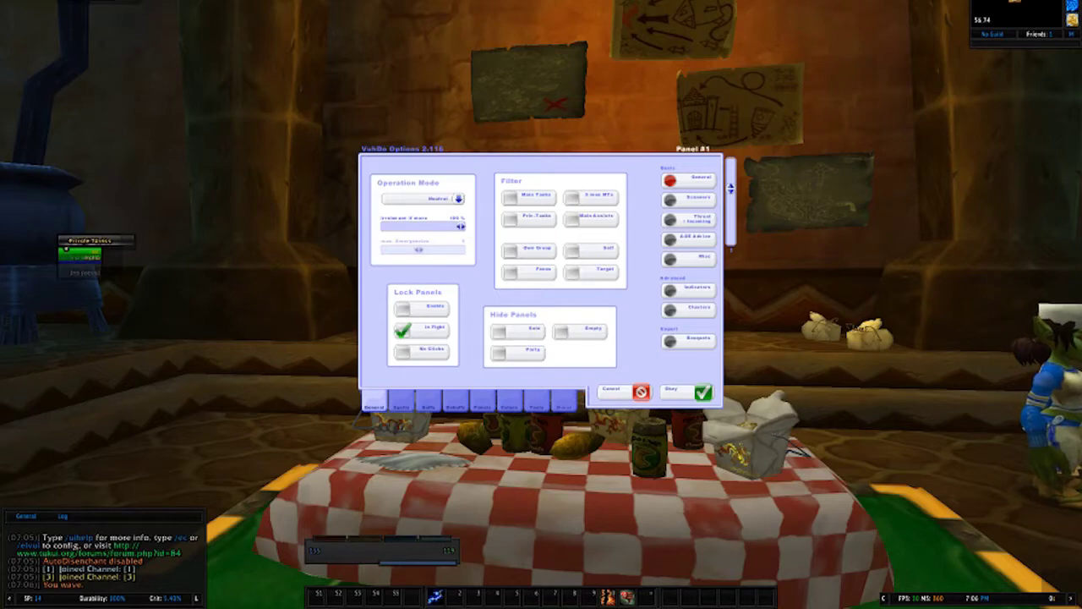
click(564, 402)
drag(541, 243, 365, 73)
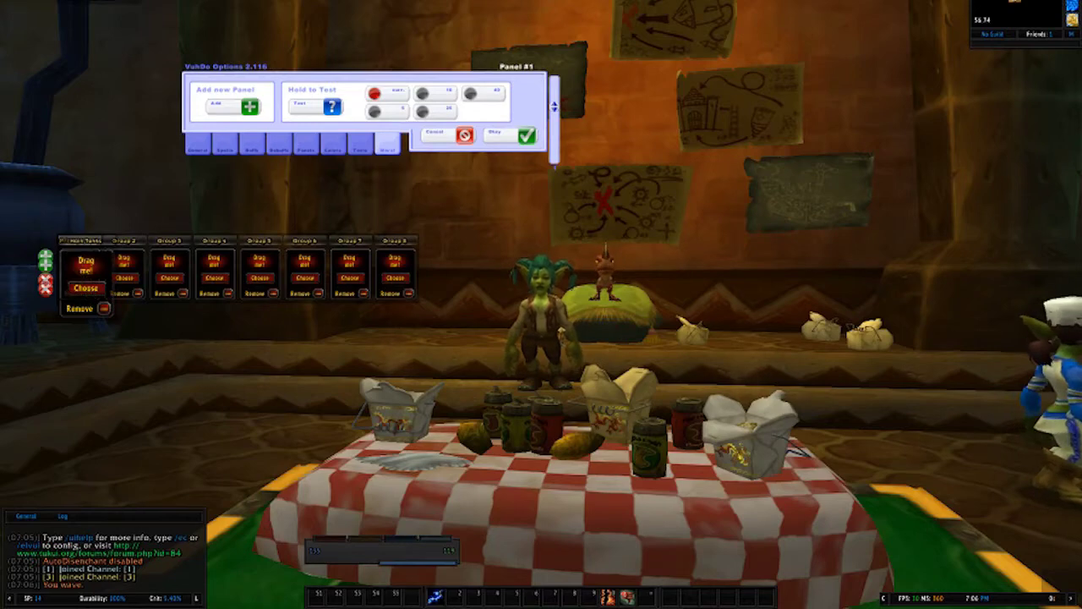
Pull the Main Tanks model out into its own panel and separate the Group 1 to 8 models into another panel
drag(86, 265, 118, 358)
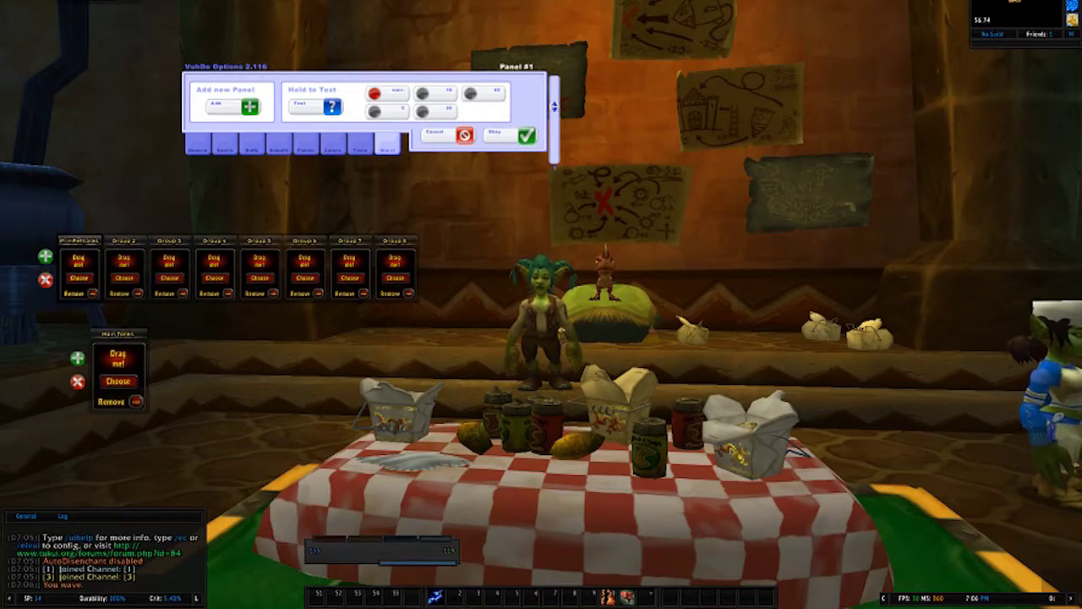
drag(170, 262, 260, 275)
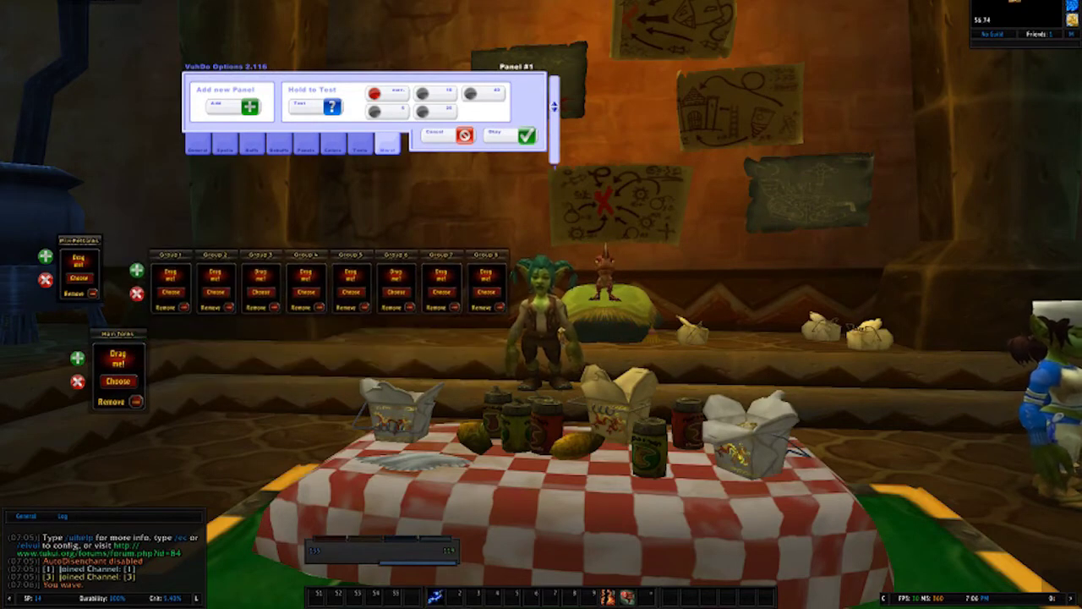
mouse_move(119, 358)
mouse_down()
mouse_move(85, 257)
mouse_move(120, 359)
mouse_up()
Clear the Main Tanks and Private Tanks panels, keeping only the Group 1 to 8 panel
click(511, 291)
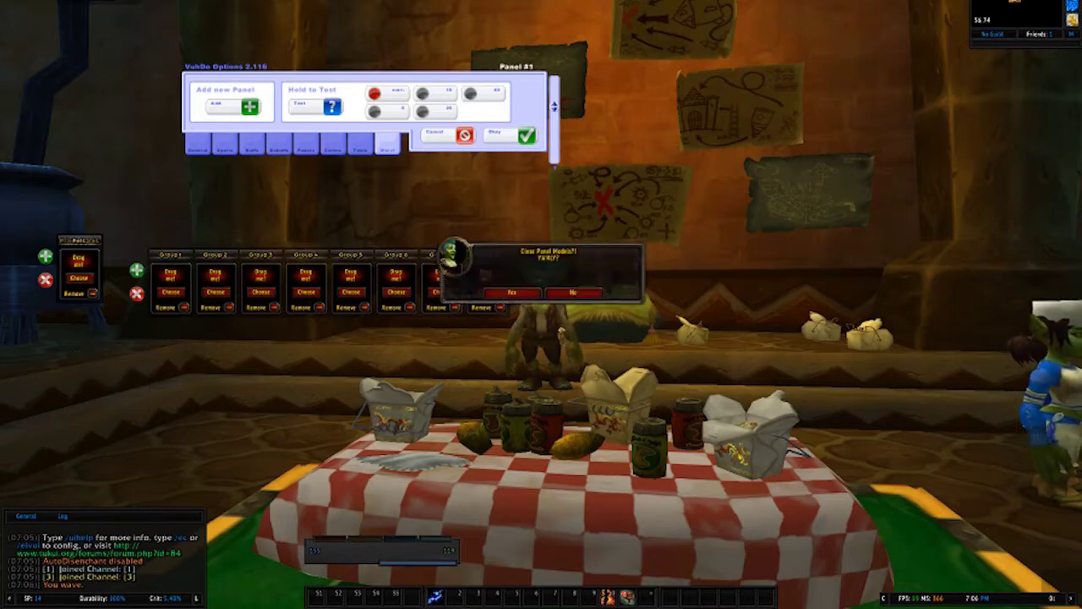
key(Return)
key(Return)
click(553, 106)
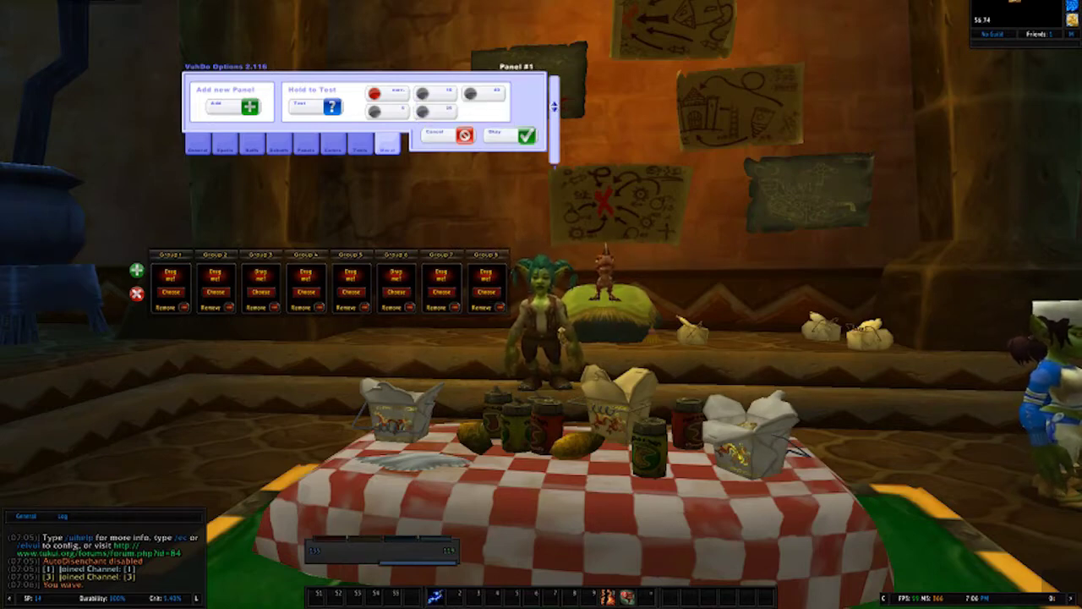
Set the test size to 25 players and run the test display of the group panel
click(435, 111)
click(315, 107)
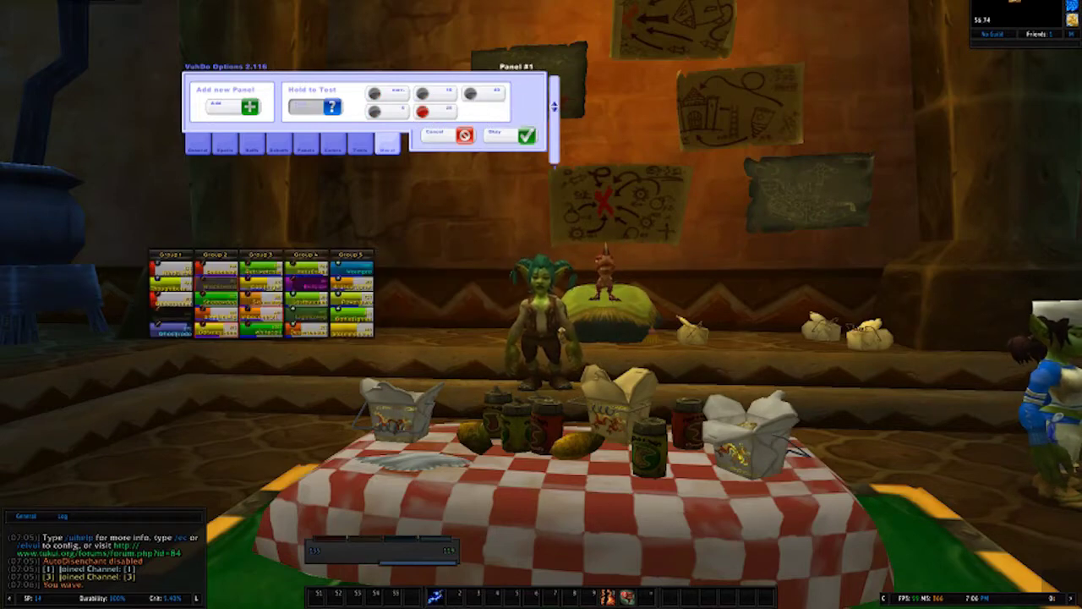
click(309, 106)
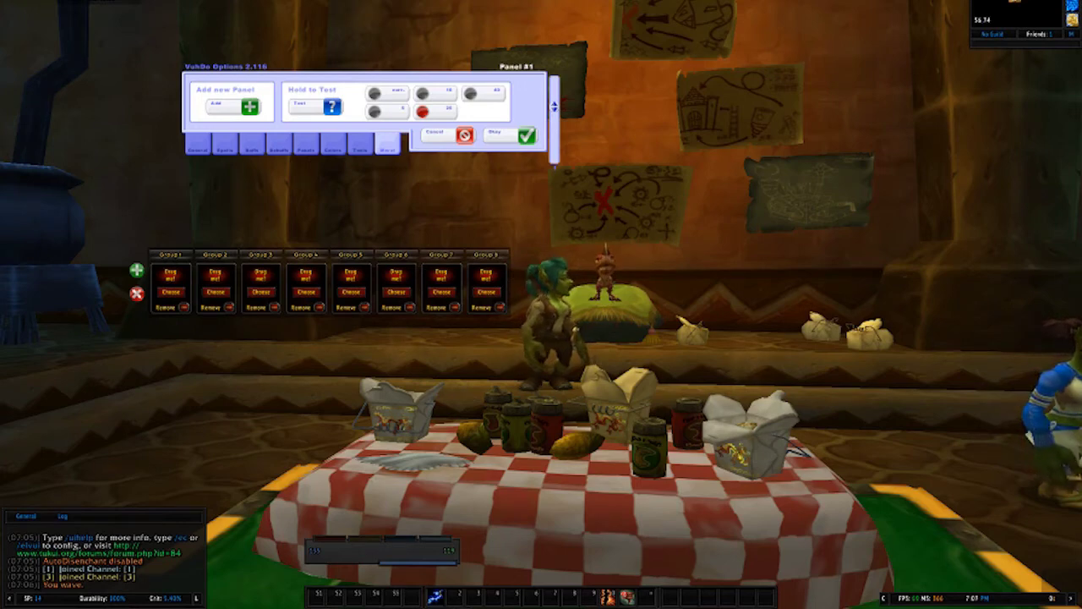
Turn on Text under Check for Aggro in the Threat / Incoming settings and move the options window off the group panel
click(198, 145)
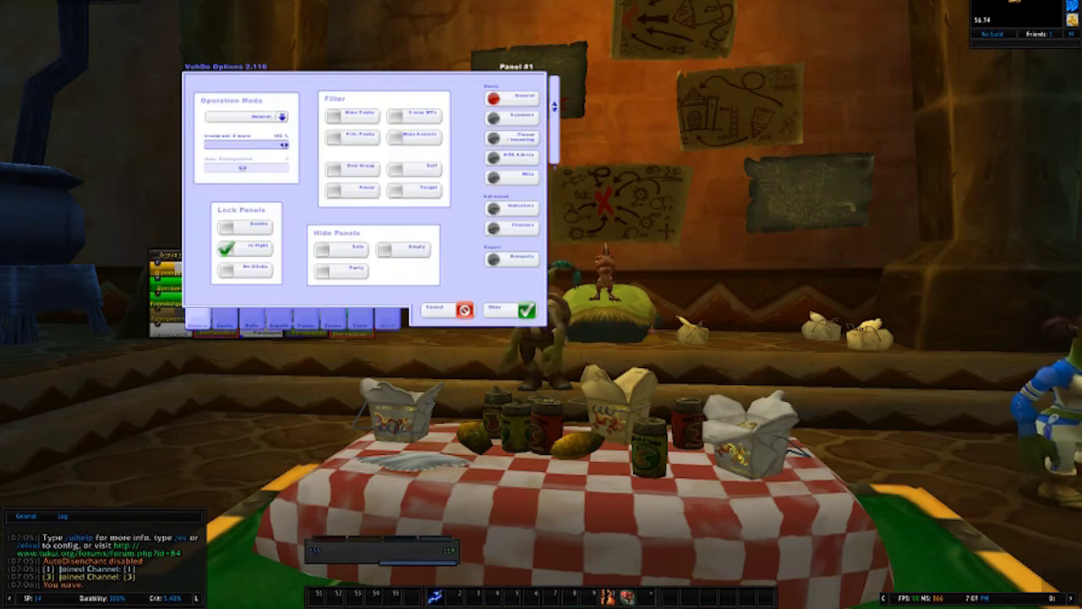
click(512, 137)
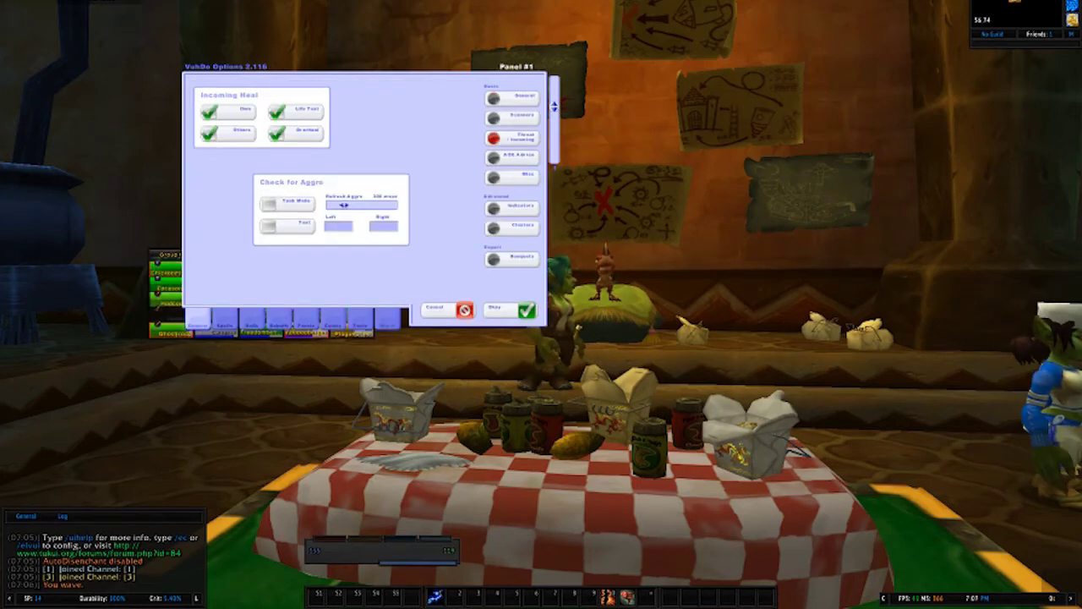
click(287, 226)
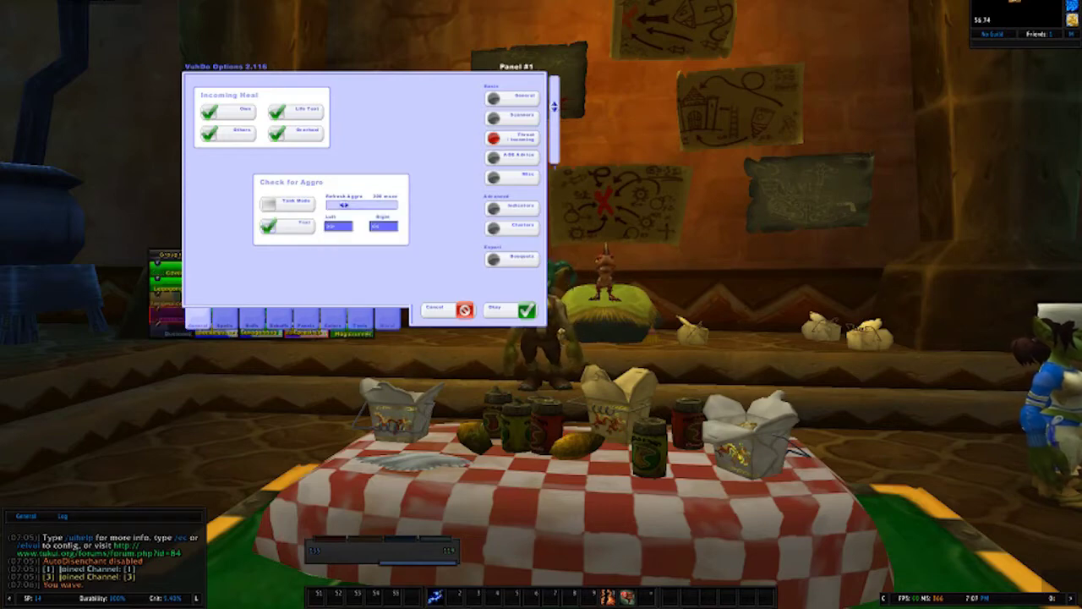
drag(363, 157, 399, 122)
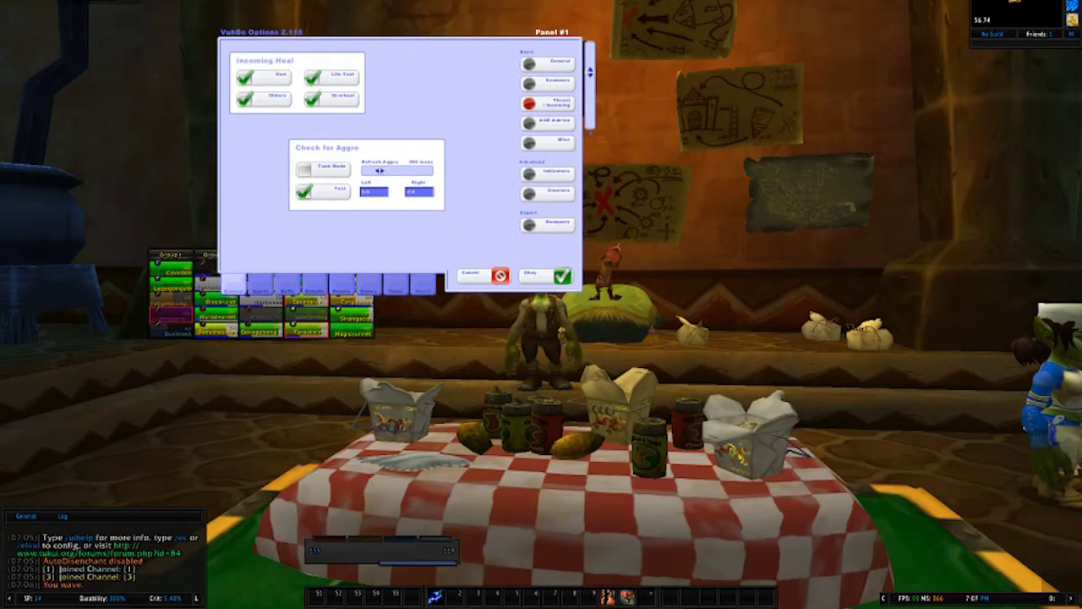
drag(261, 32, 306, 6)
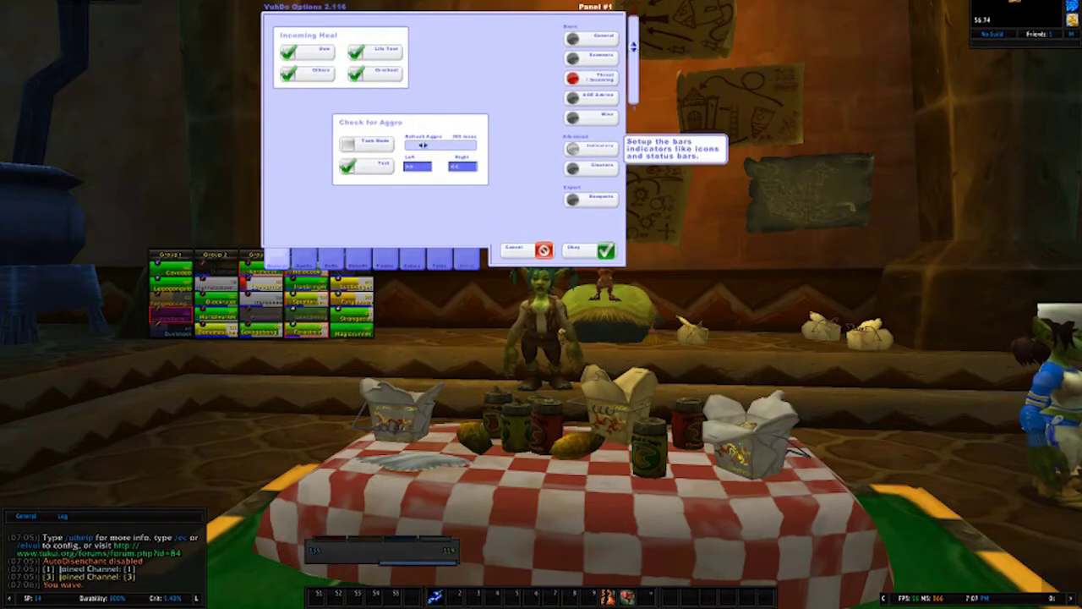
Set the outer border indicator's bouquet to off / empty in the Indicators settings
click(590, 147)
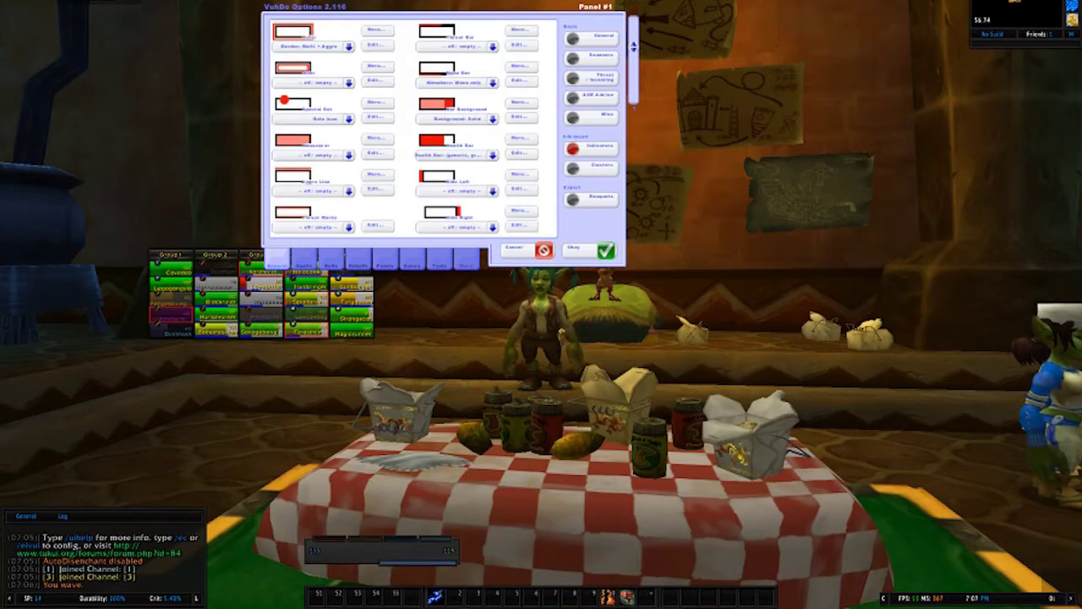
click(348, 47)
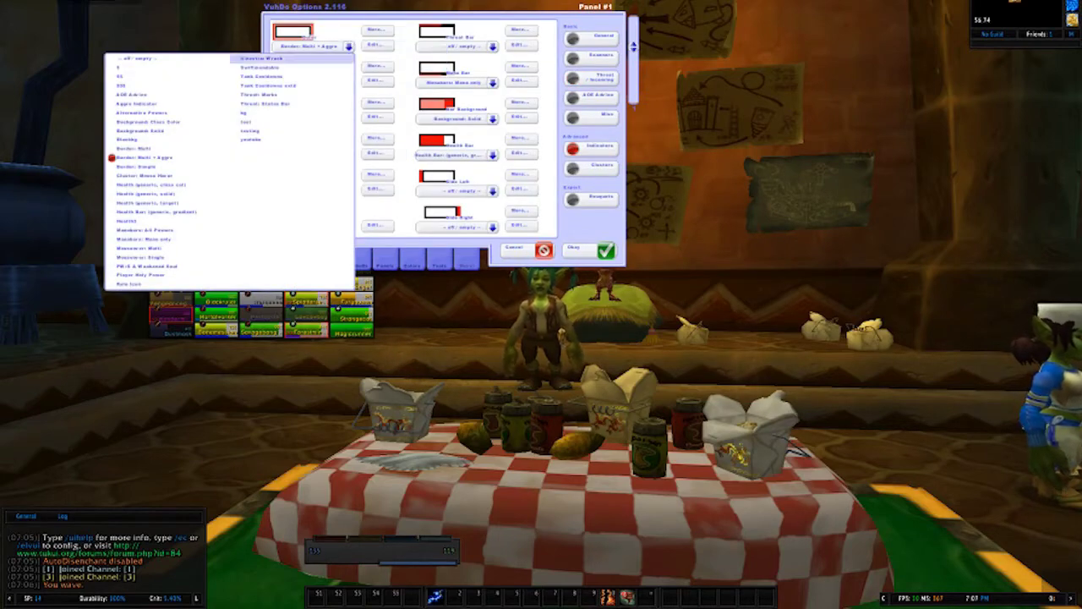
click(134, 58)
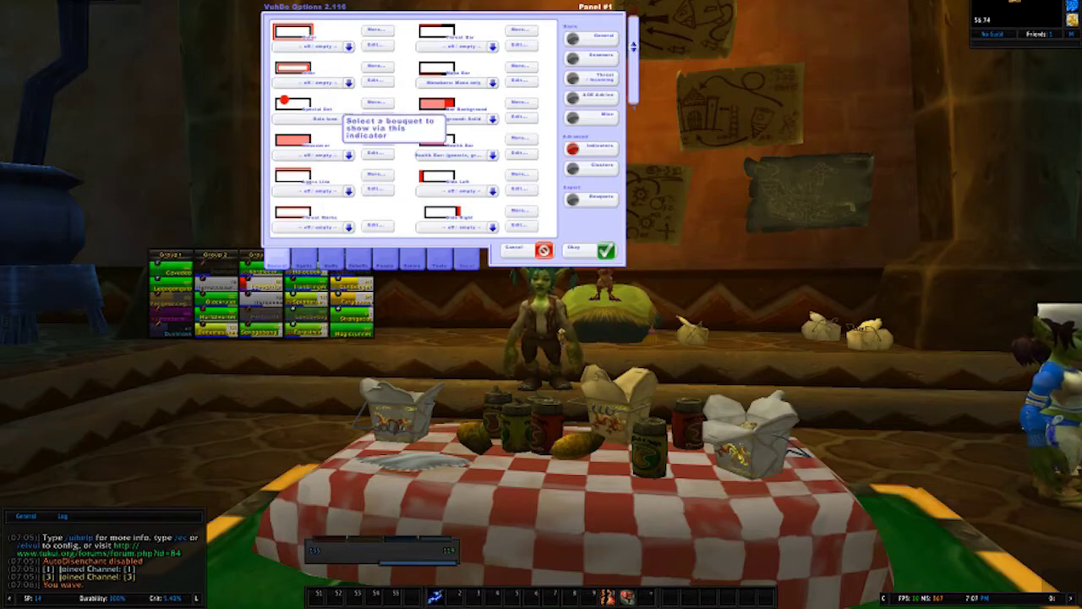
Assign the PW:S & Weakened Soul bouquet to the Special Dot indicator and view its scale option
click(348, 119)
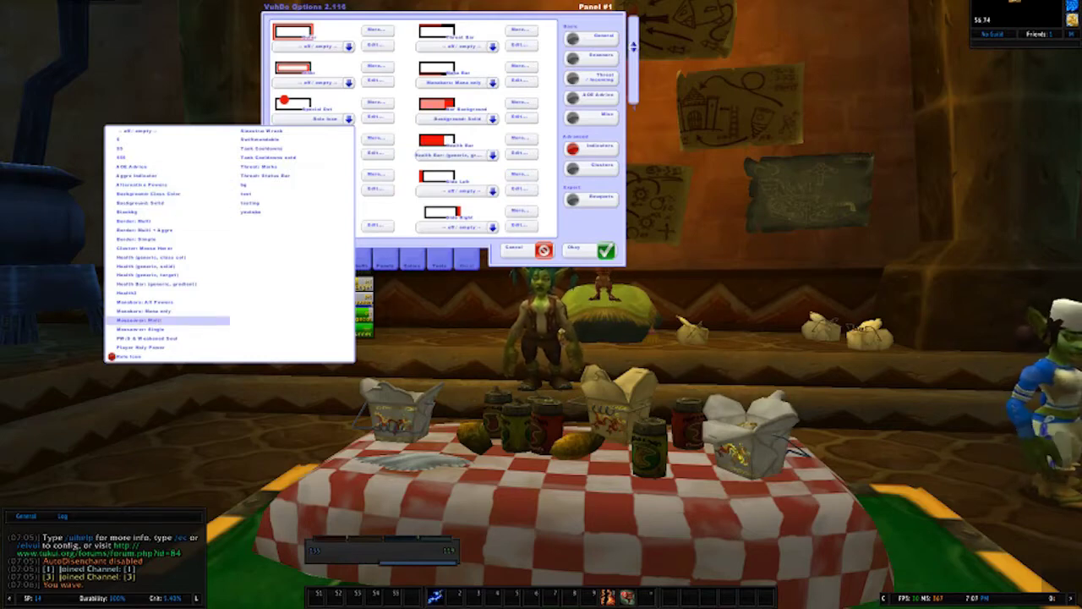
click(148, 337)
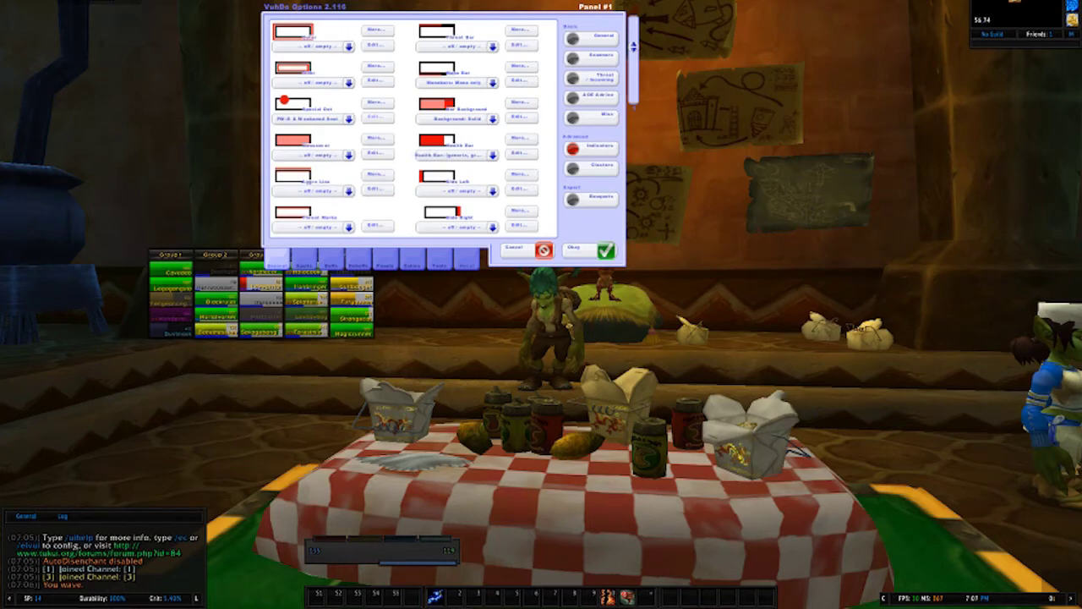
click(377, 102)
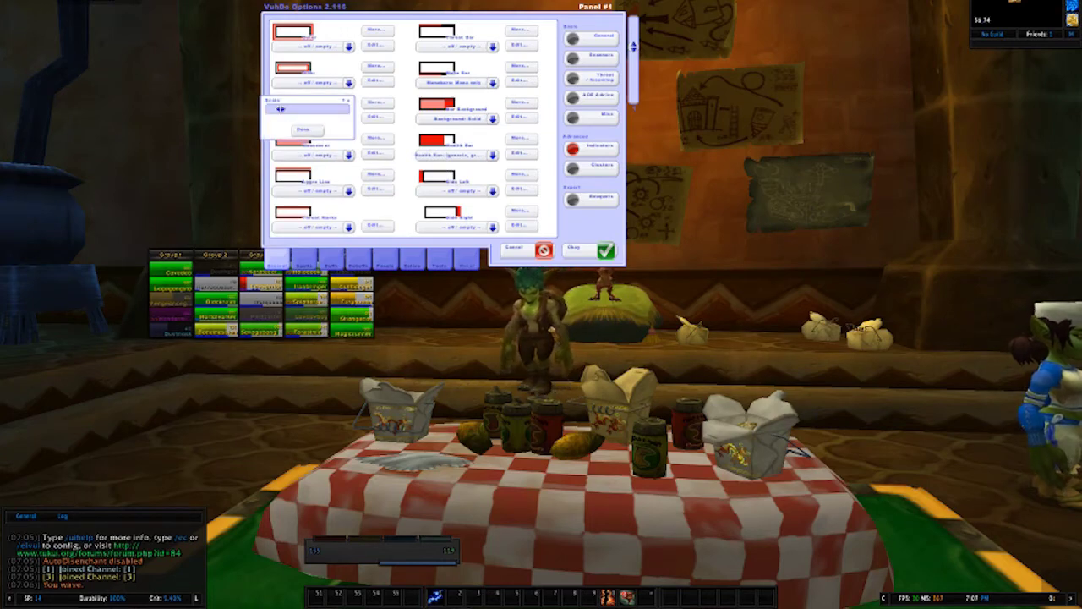
click(306, 130)
Try Circle as the Weakened Soul entry's default icon in the PW:S & Weakened Soul bouquet, and restore Cluster
click(378, 116)
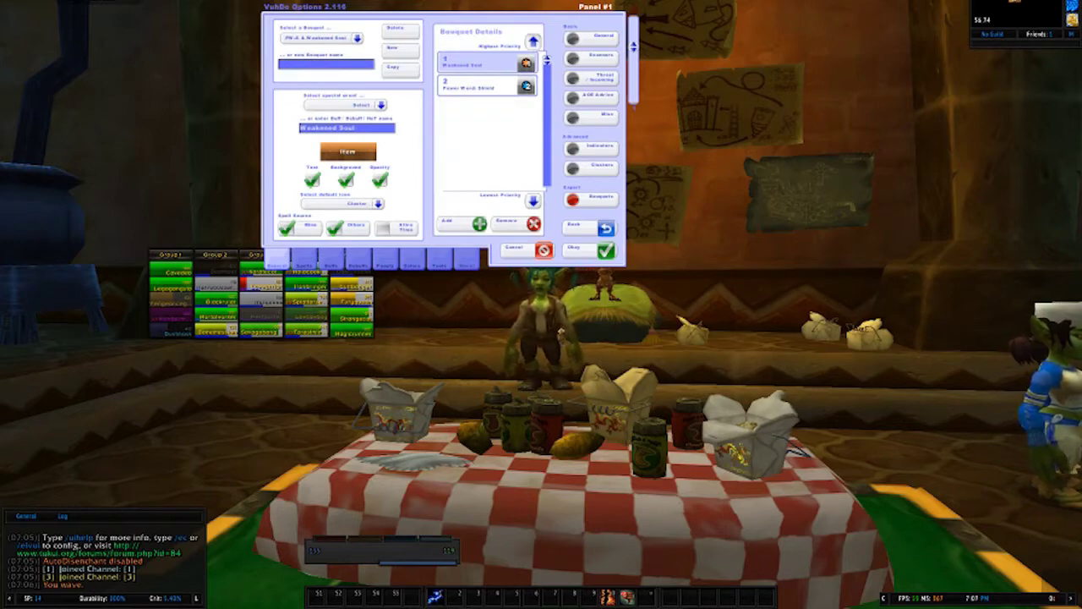
click(378, 204)
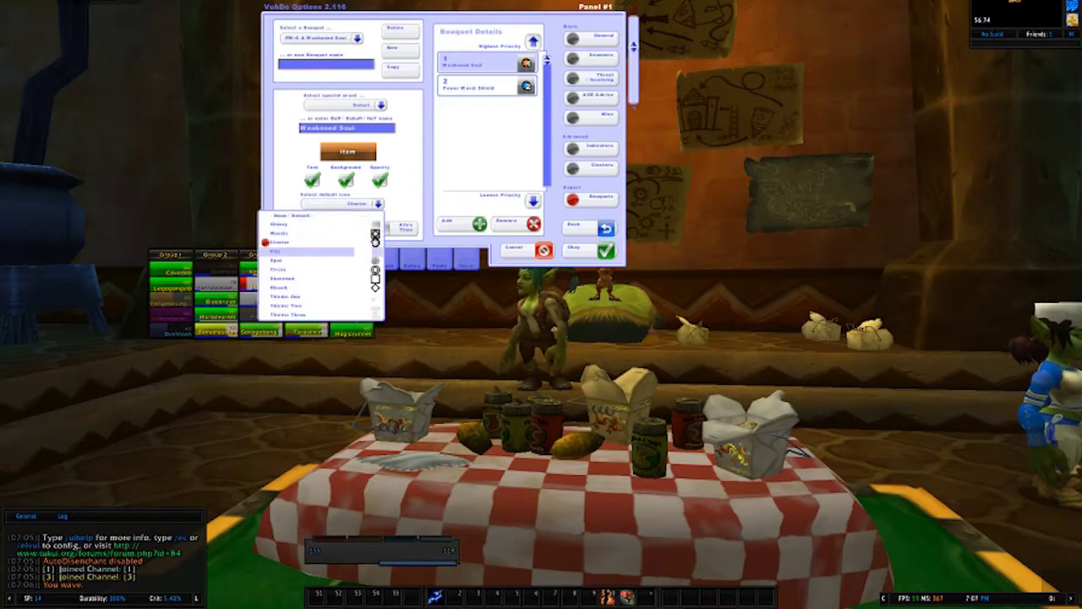
click(364, 268)
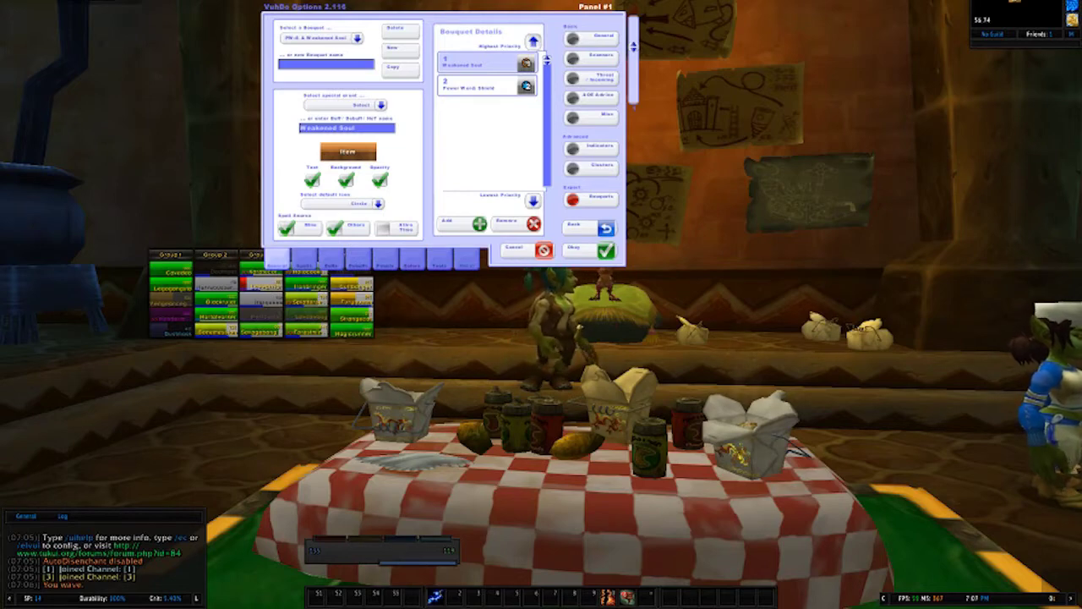
click(378, 204)
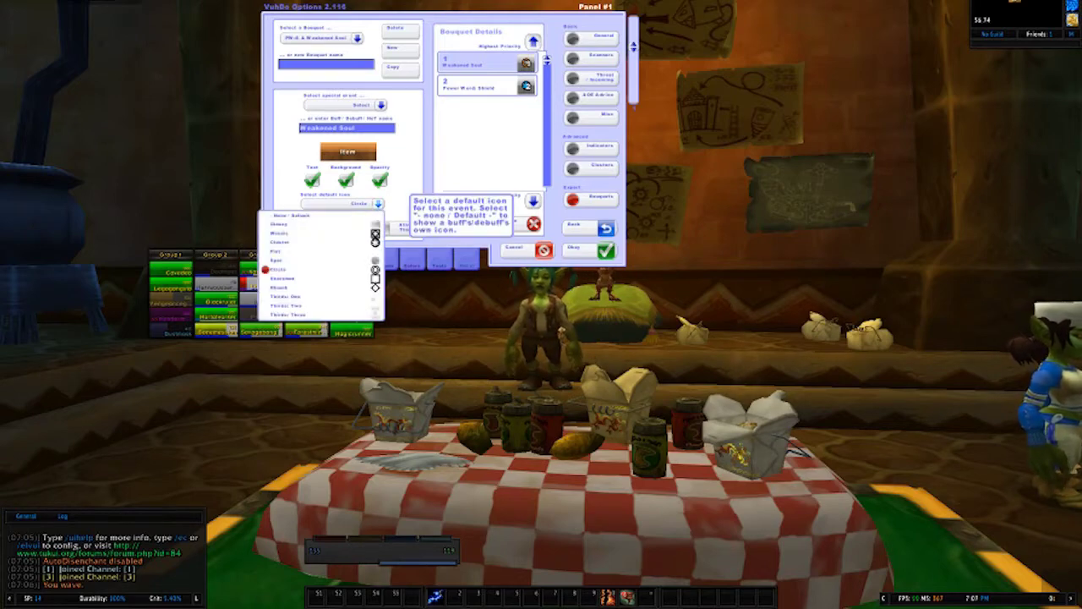
click(362, 242)
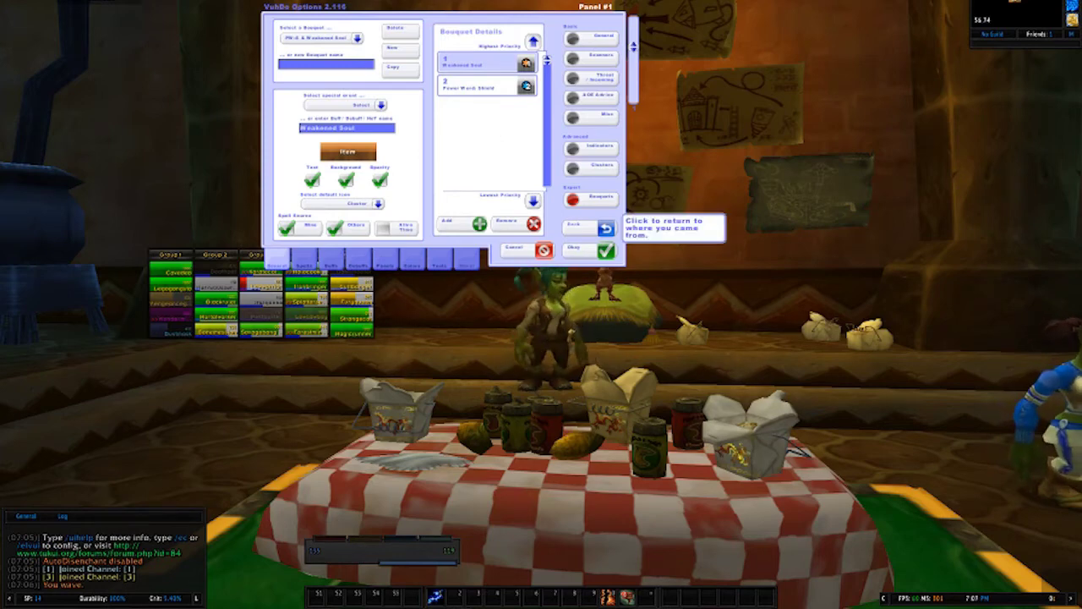
click(592, 228)
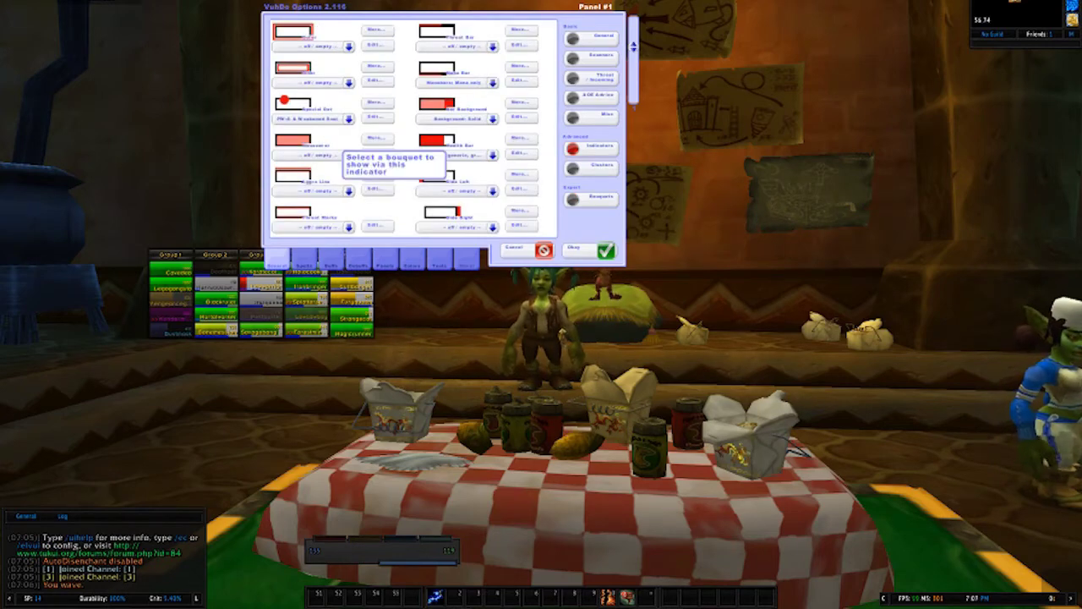
Assign the Mouseover: Single bouquet to the Mouseover indicator and move the group panel clear of the options window
click(348, 155)
click(169, 365)
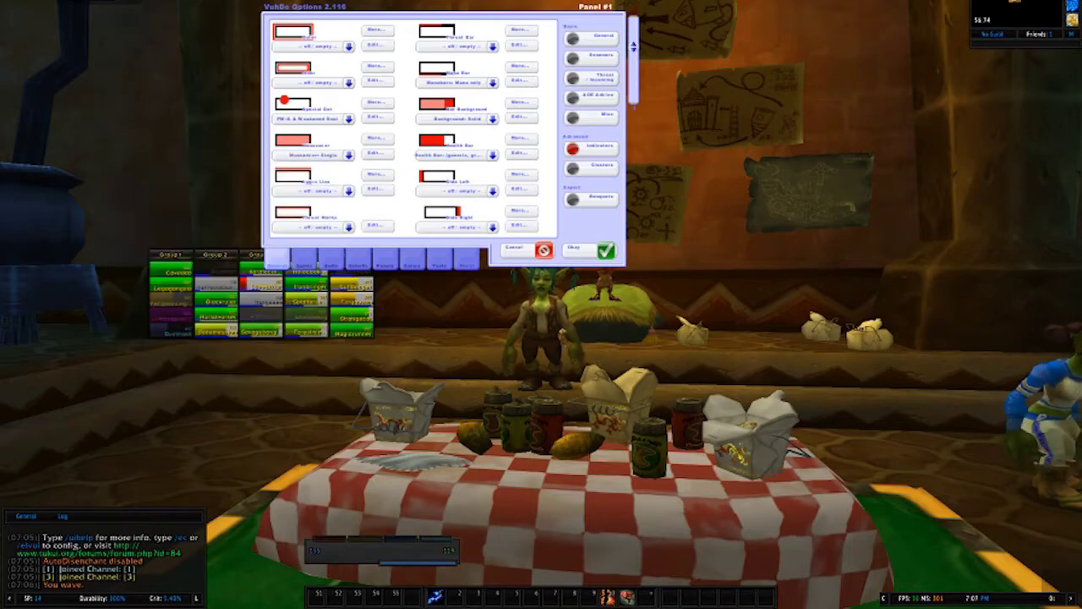
drag(216, 254, 293, 302)
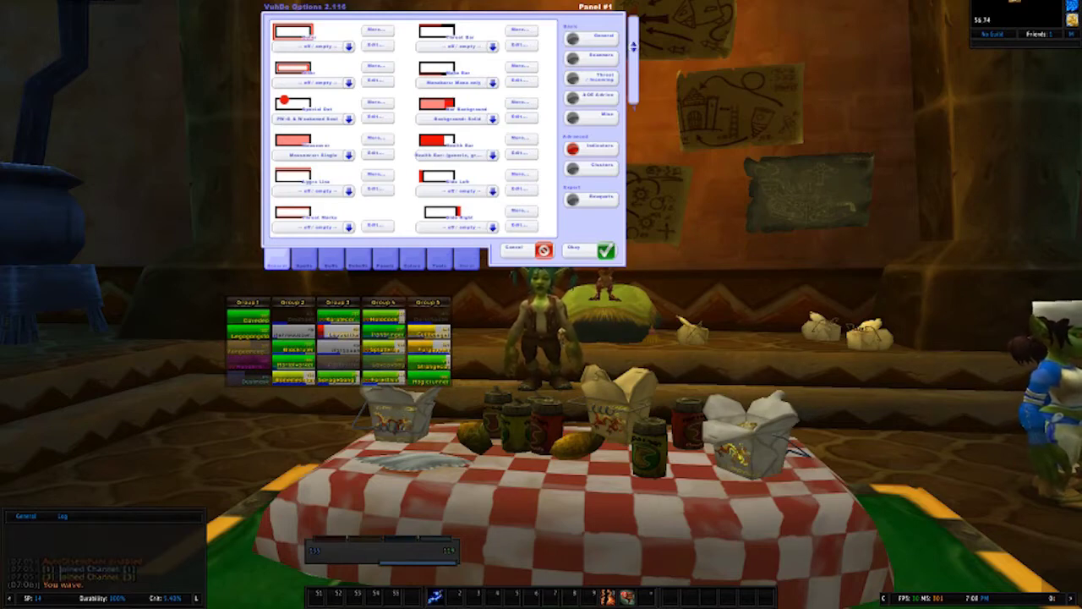
Set the Mouseover indicator's bar texture to ElvUI Norm
click(377, 138)
click(343, 164)
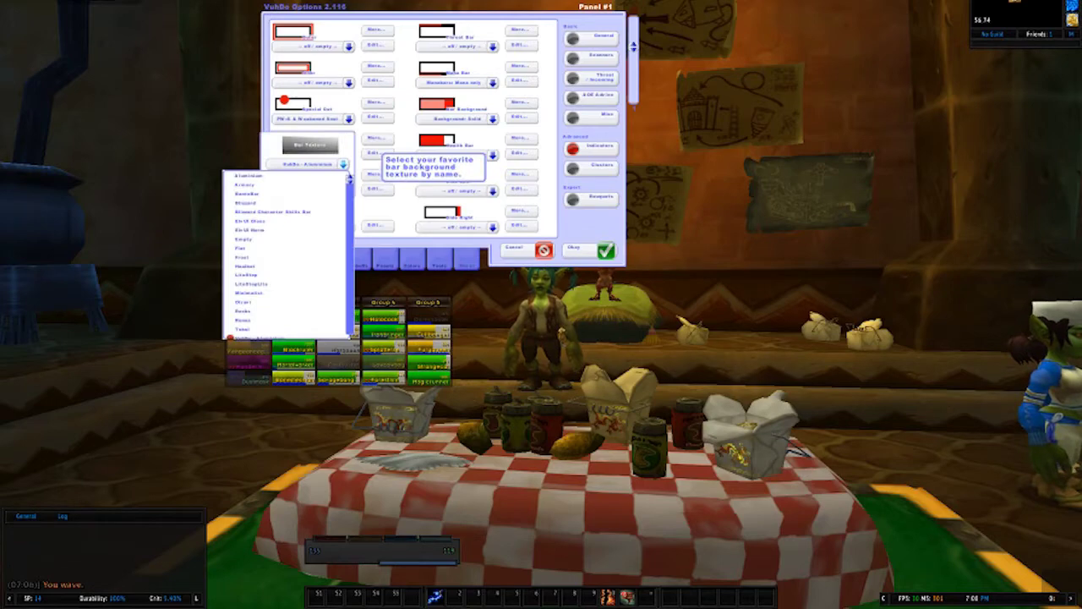
scroll(287, 254, down, 3)
click(250, 204)
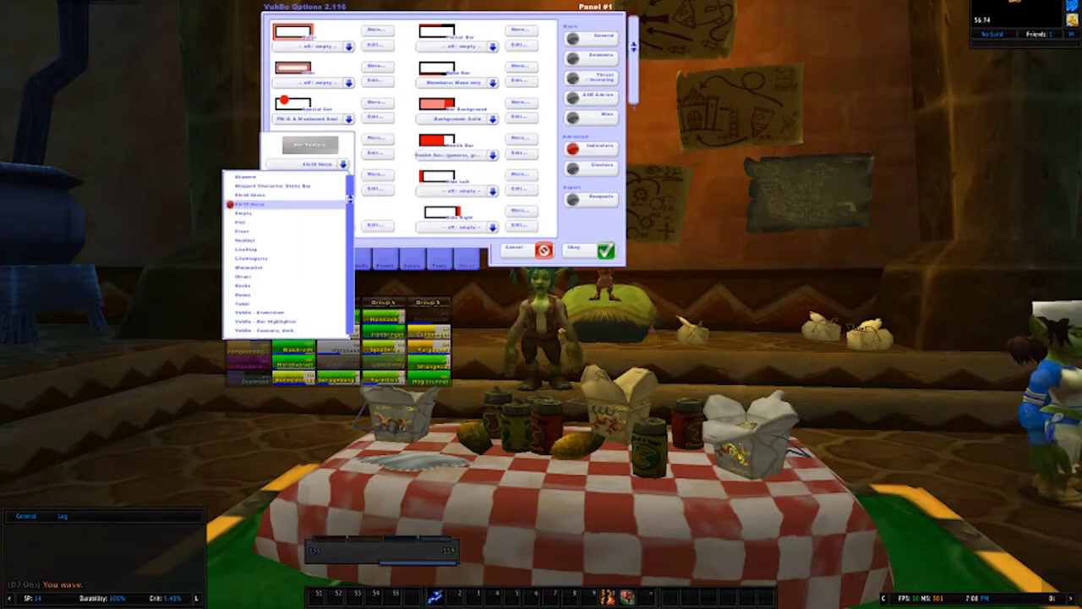
click(250, 203)
click(306, 187)
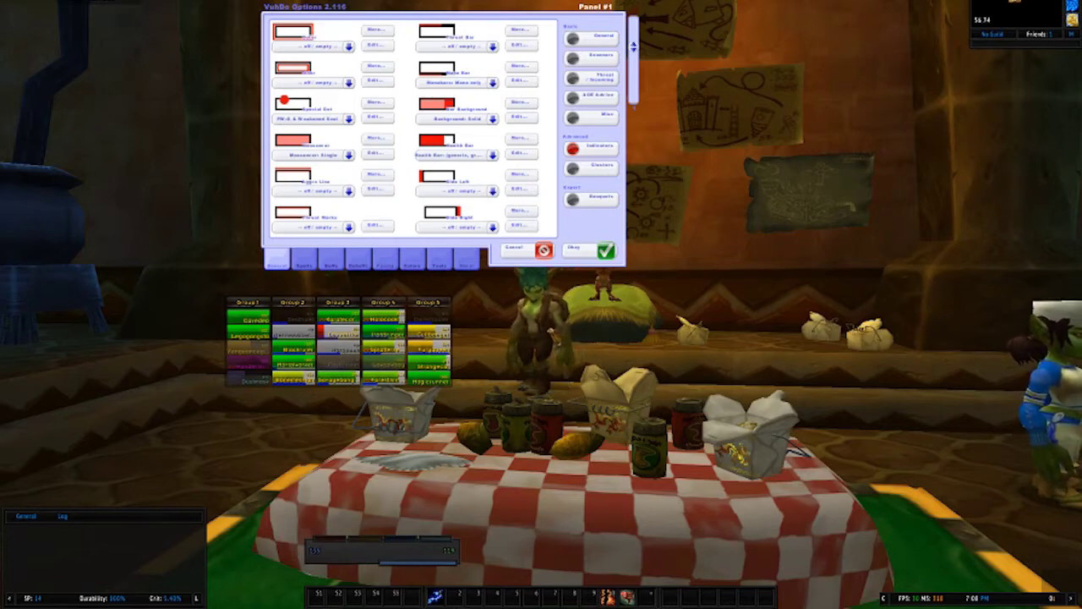
Turn on Class Col. for the bar text in the panel's Text settings
click(385, 260)
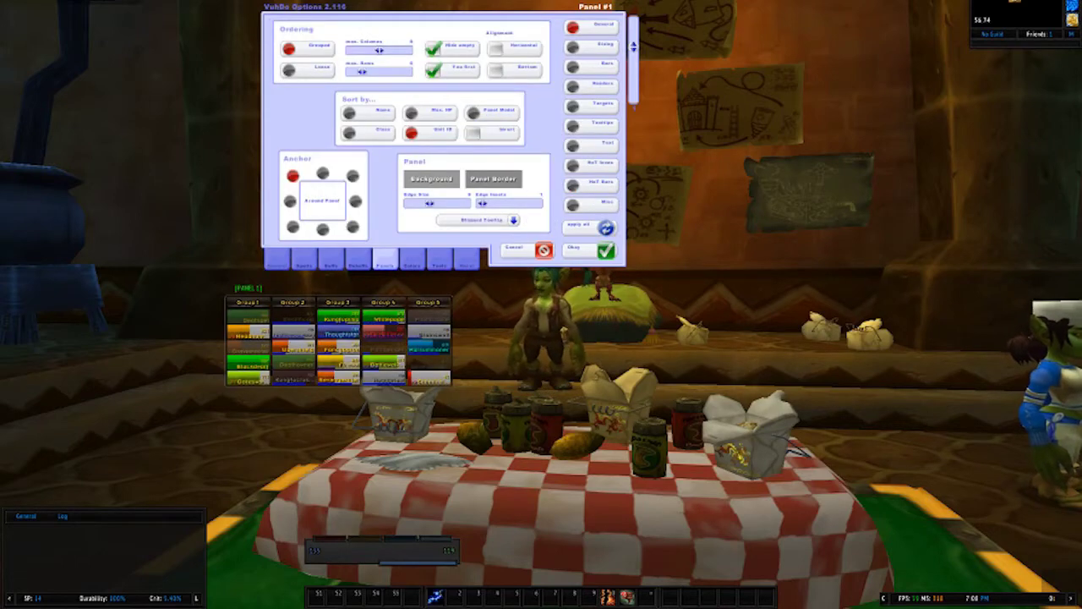
click(583, 144)
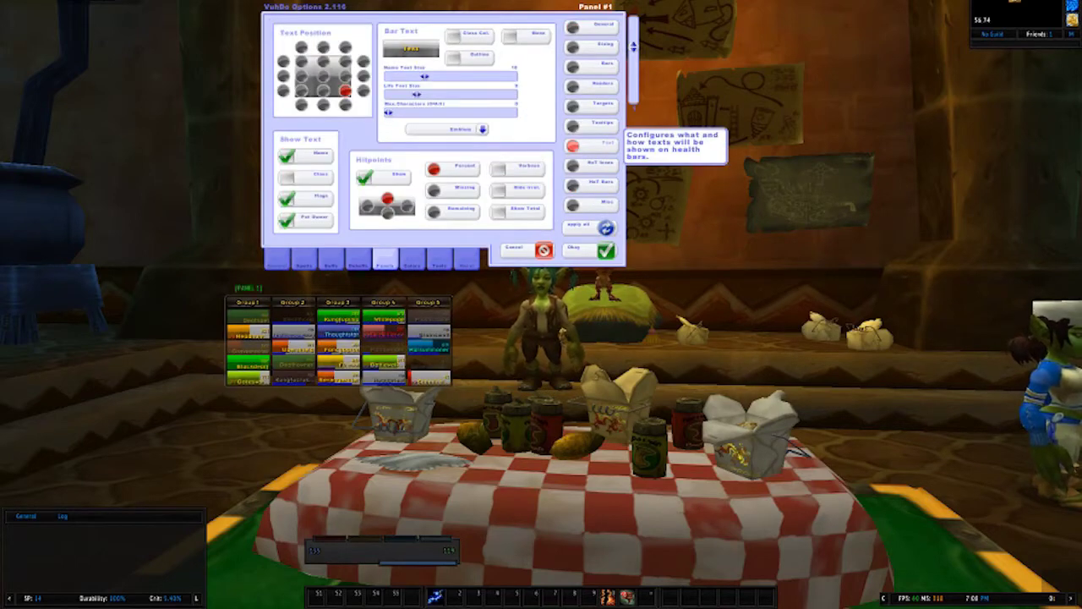
click(457, 36)
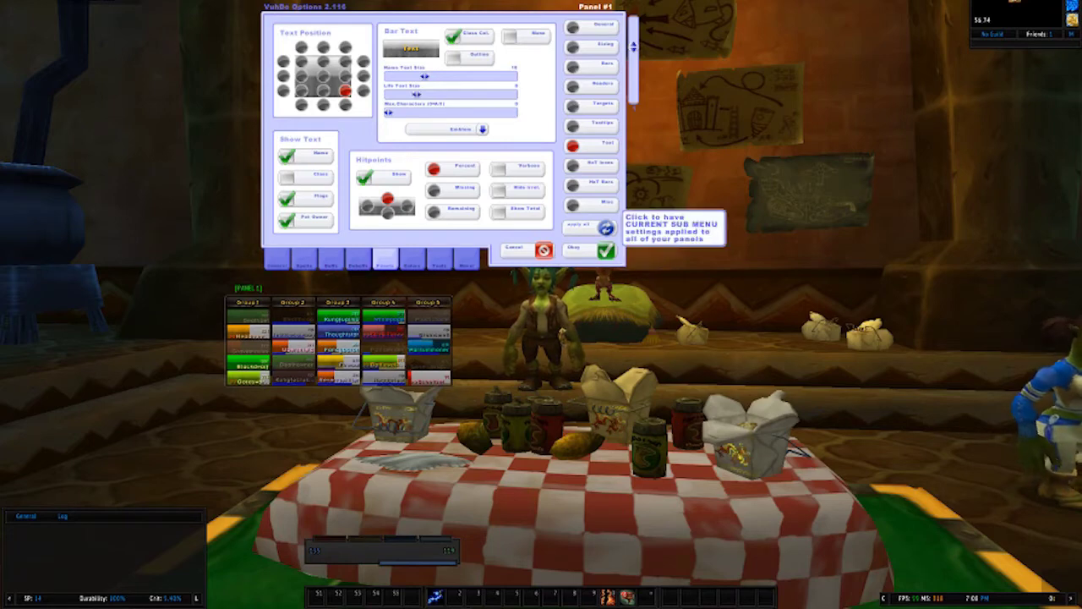
Set the Bar Background indicator's texture to ElvUI Norm
click(278, 262)
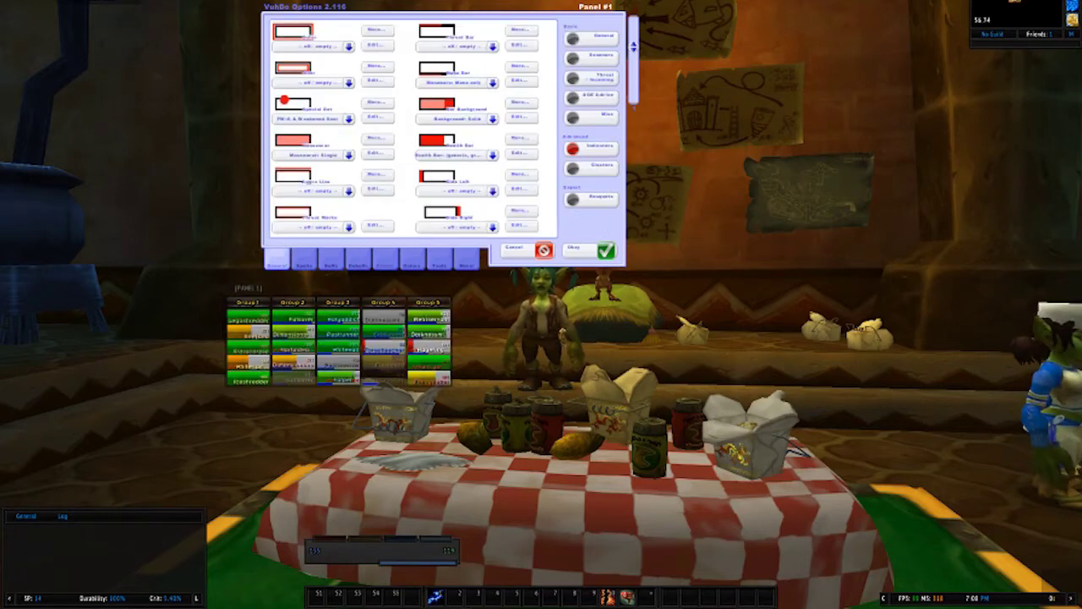
click(436, 105)
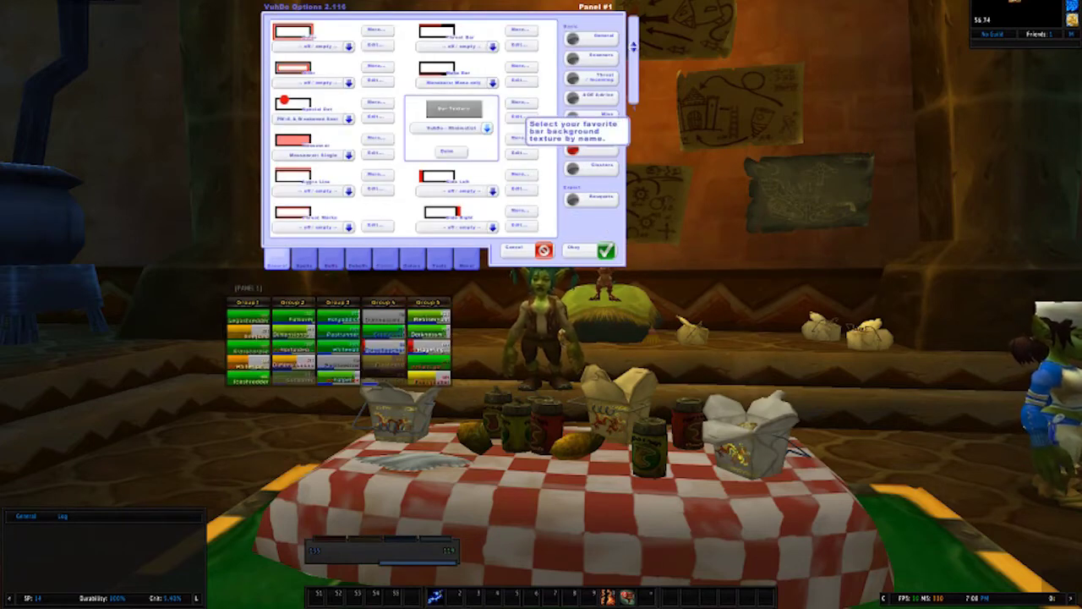
click(487, 128)
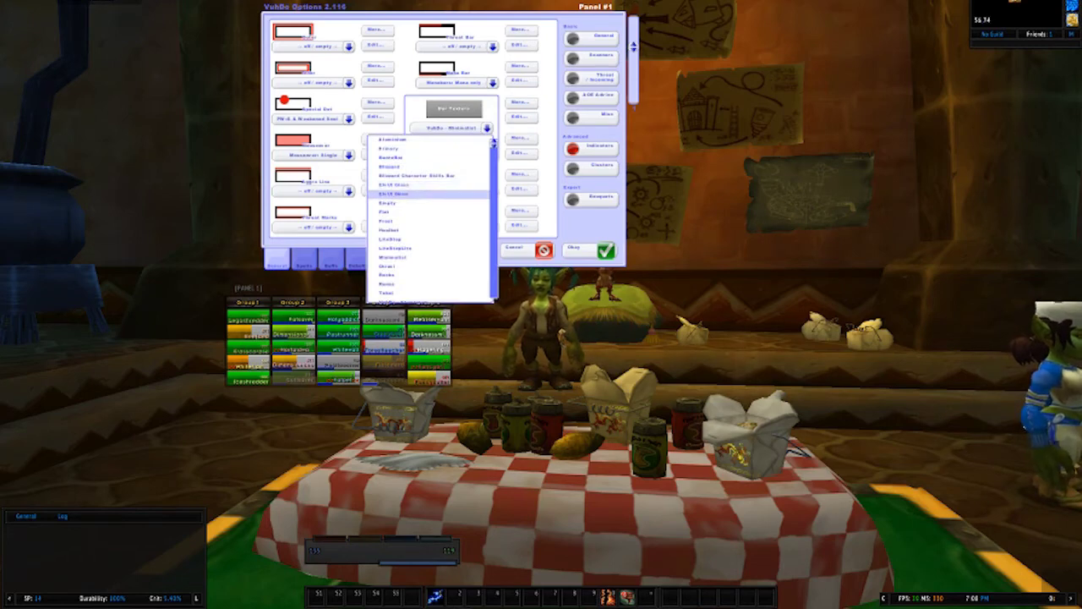
click(429, 193)
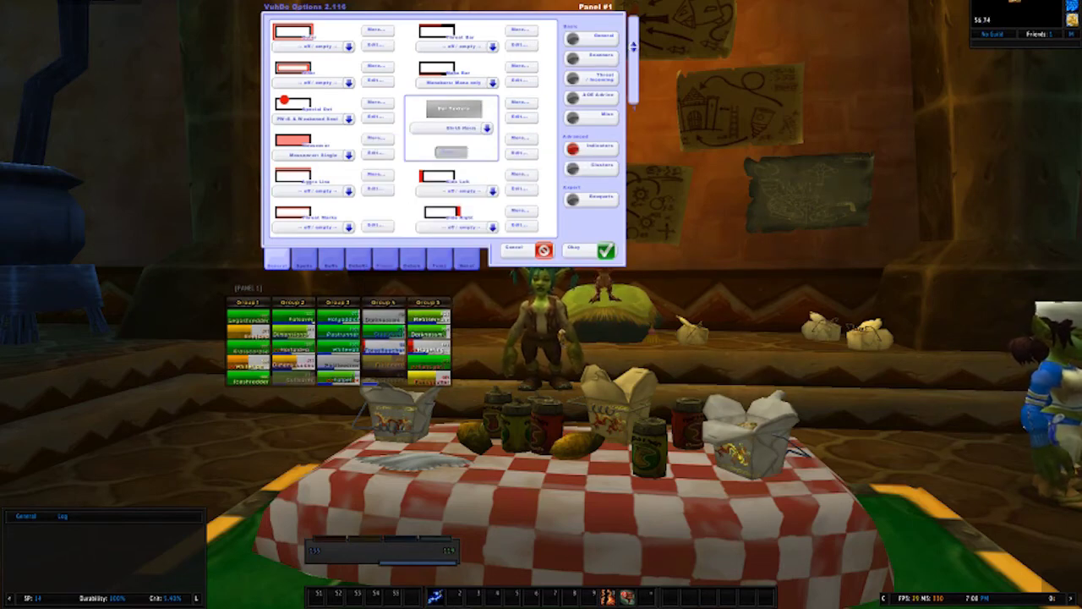
click(451, 152)
Check the background colour of the Flag: Always Solid entry in the Background: Solid bouquet and return to the indicators
click(521, 116)
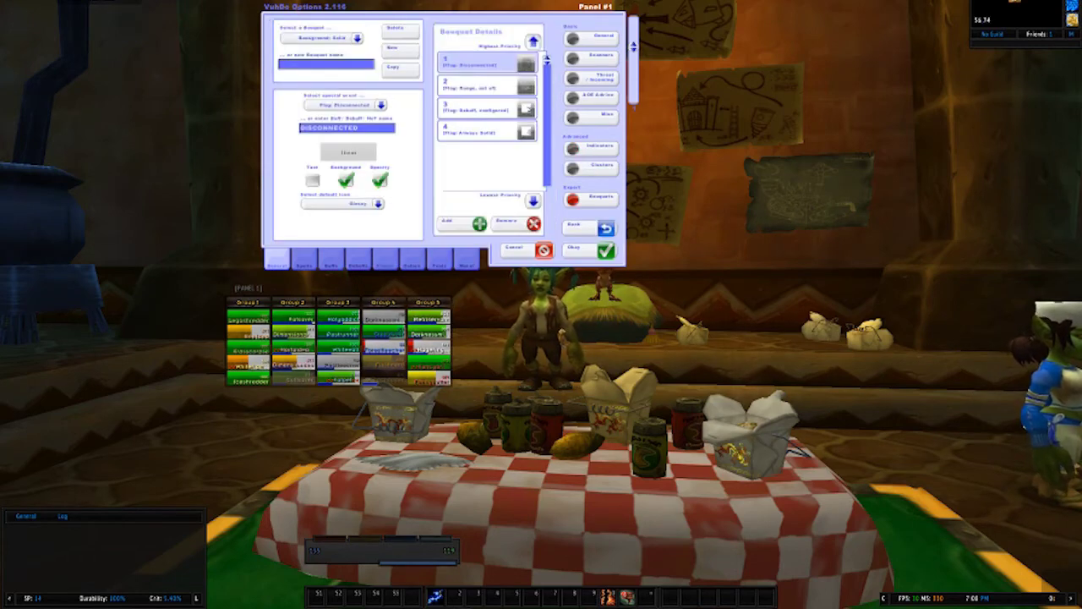
click(480, 130)
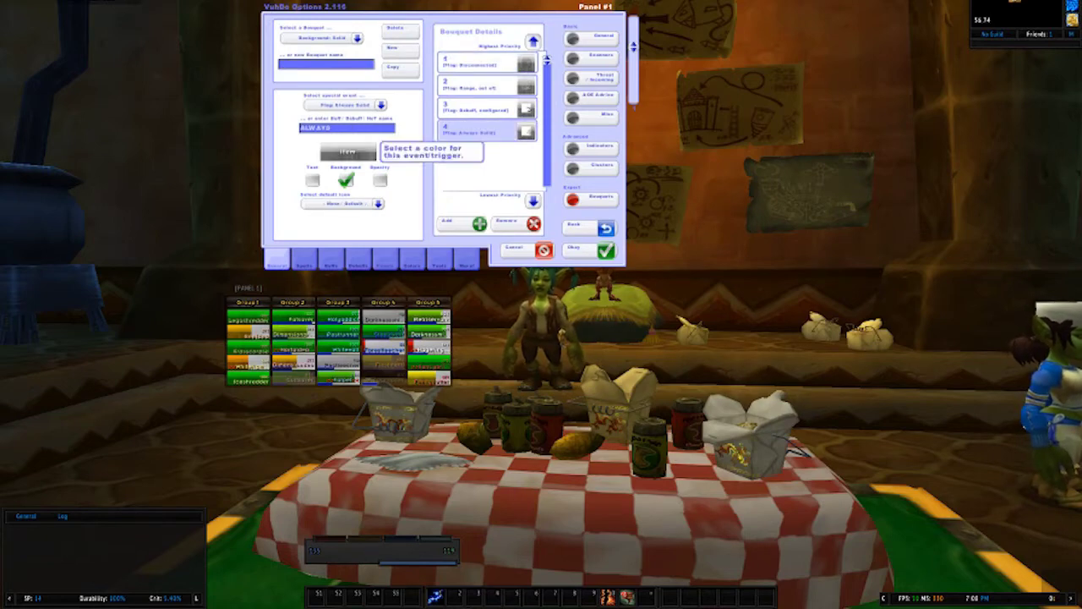
click(346, 181)
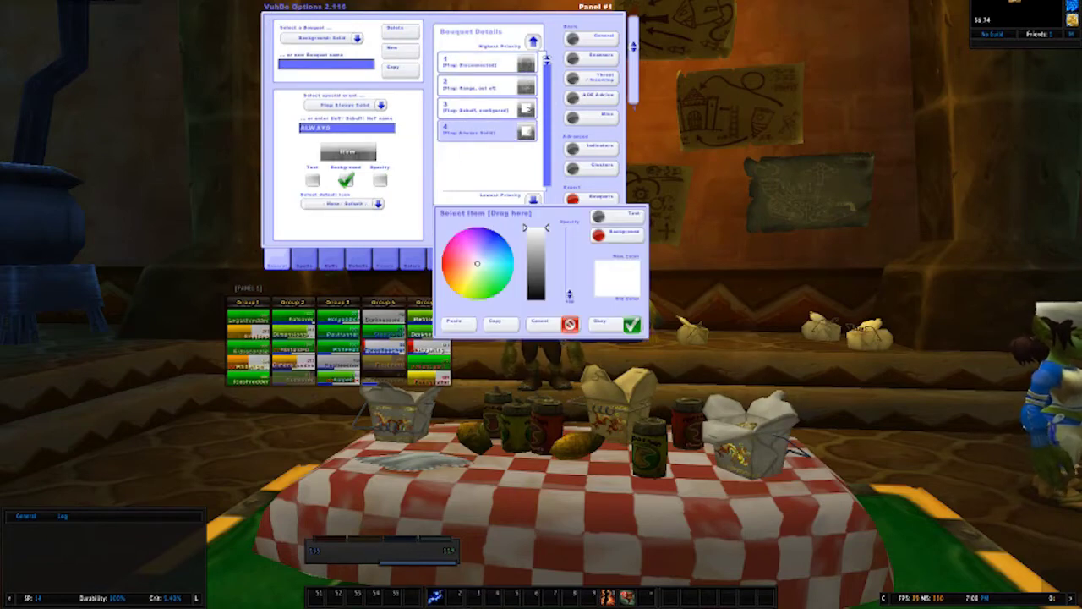
click(631, 324)
click(604, 228)
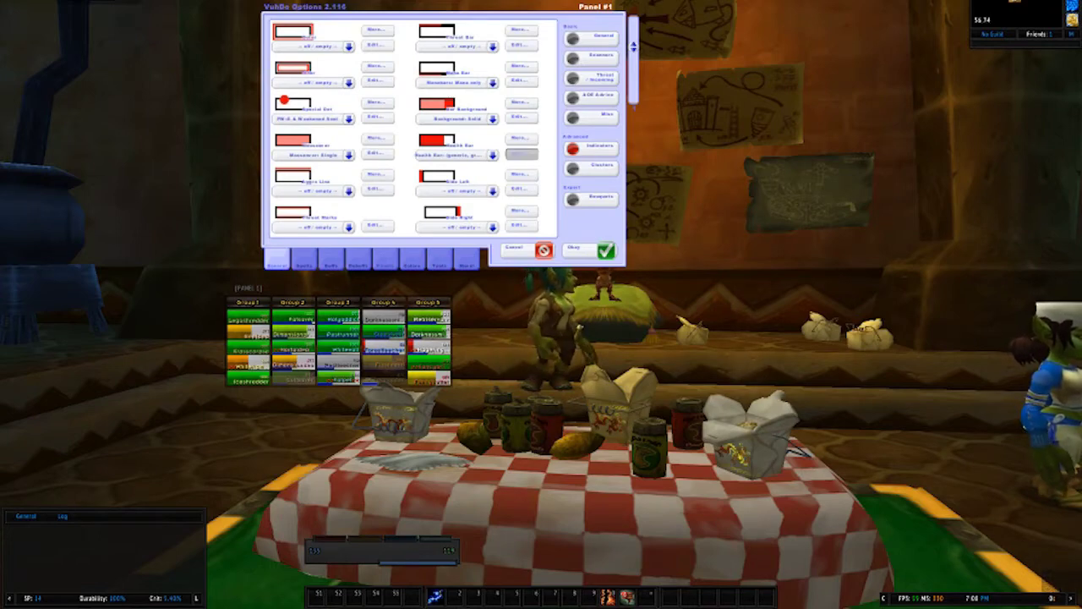
Copy the Health Bar (generic, gradient) bouquet to a new bouquet named youtube
click(592, 197)
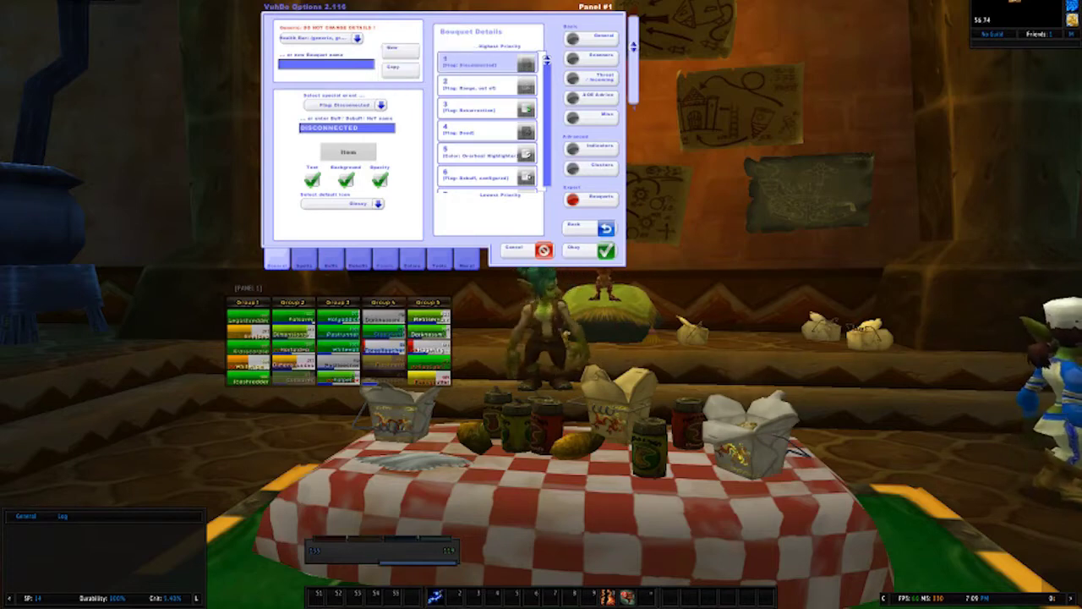
text(youtube)
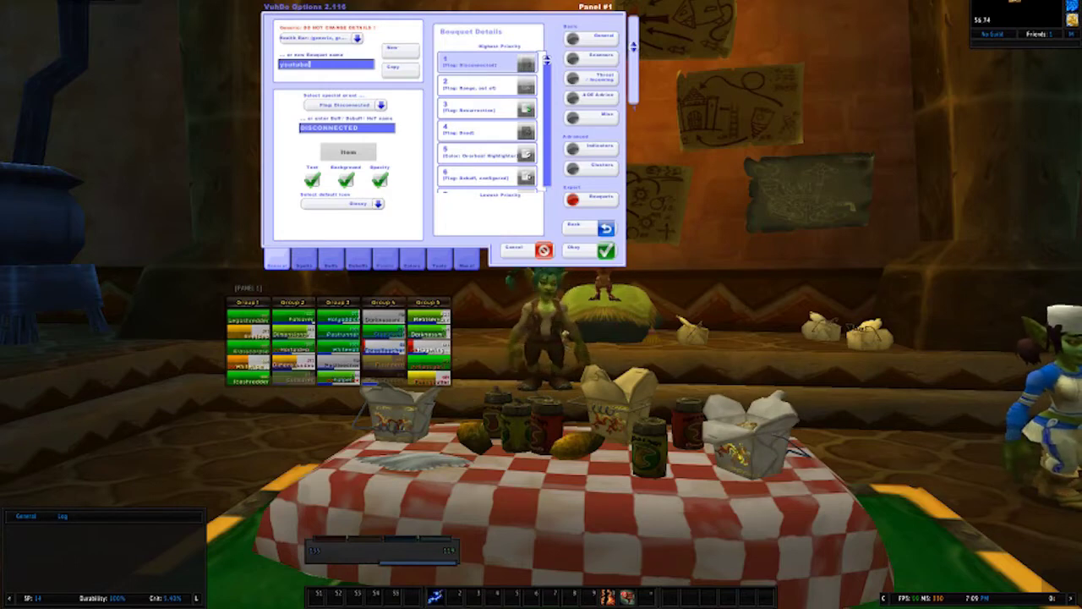
key(Return)
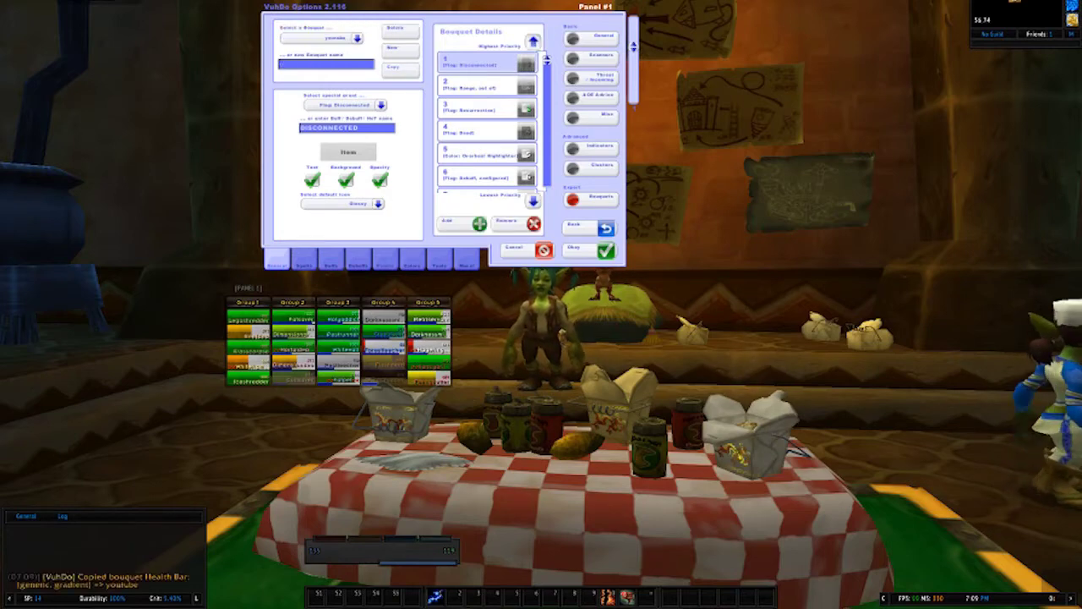
Switch the youtube bouquet's Statusbar: Health % entry to Solid and set its background colour to black
scroll(488, 123, down, 2)
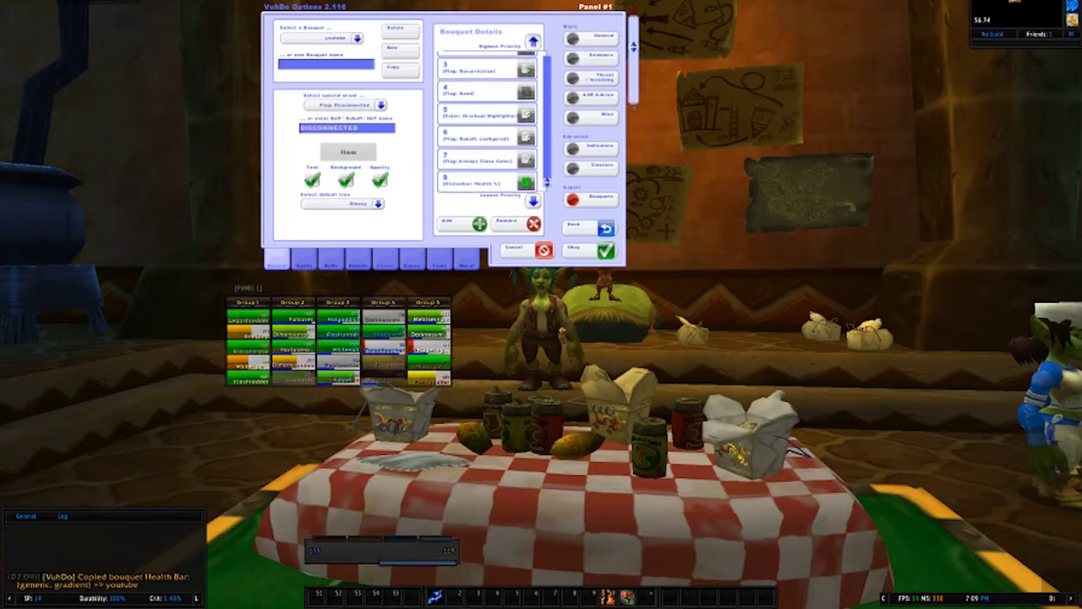
click(478, 181)
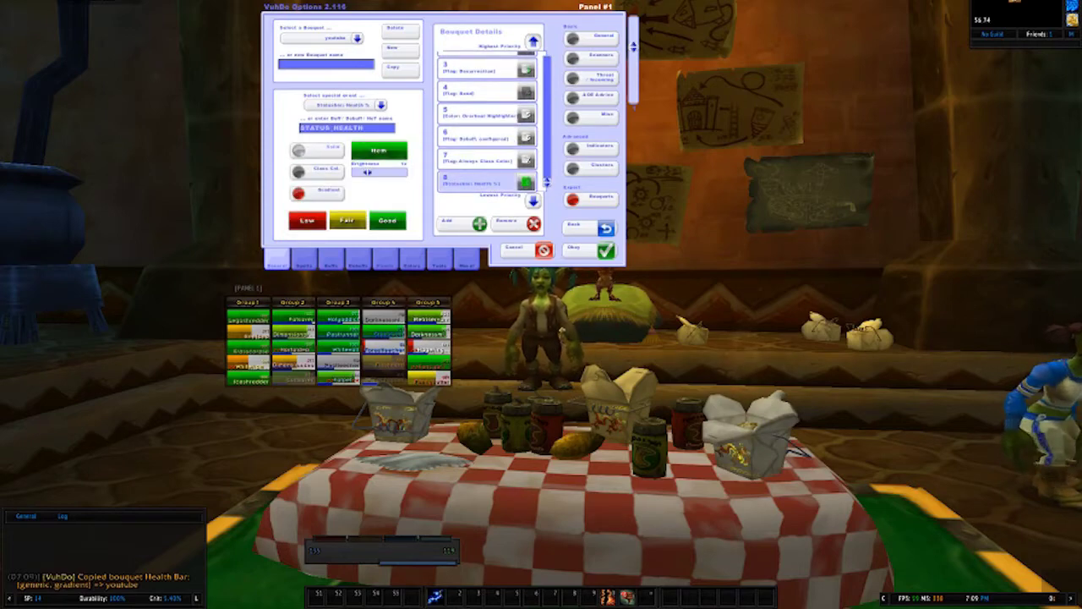
click(299, 151)
click(379, 150)
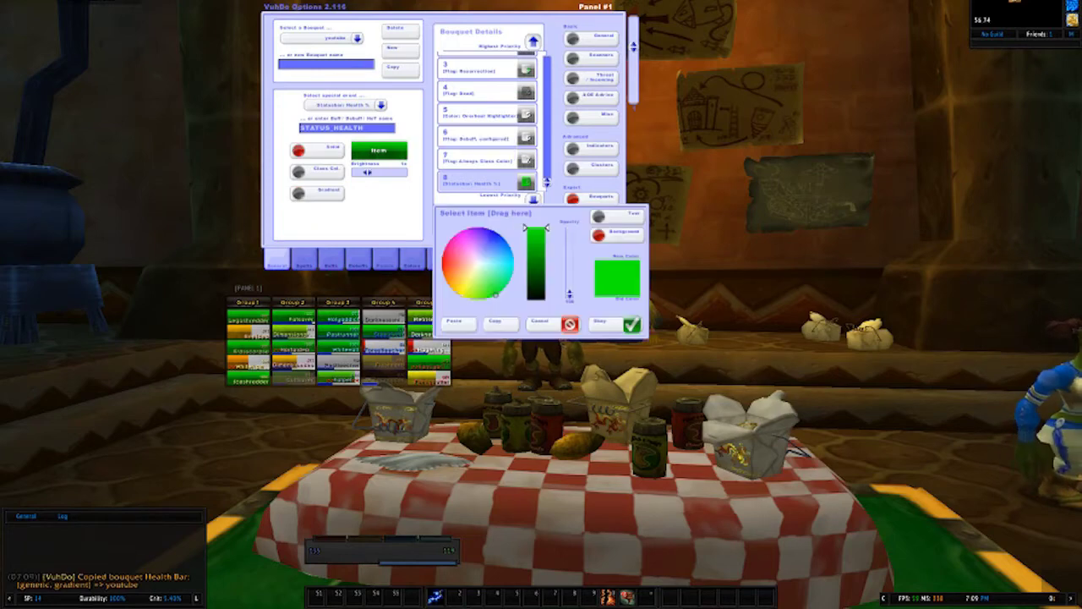
click(537, 298)
click(629, 325)
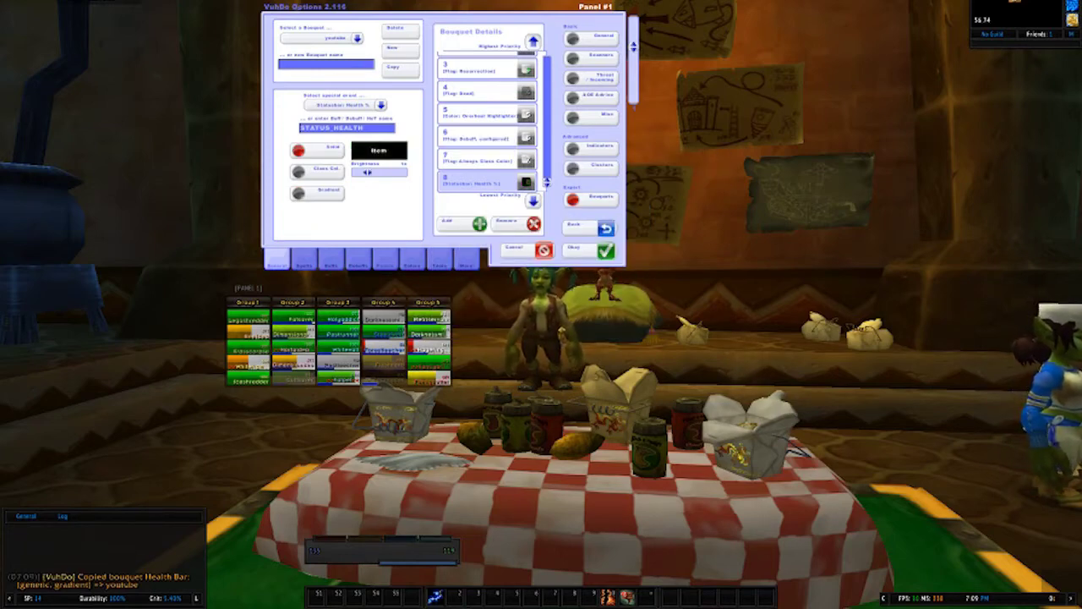
Darken the text colour of the Flag: Dead entry in the youtube bouquet
click(482, 92)
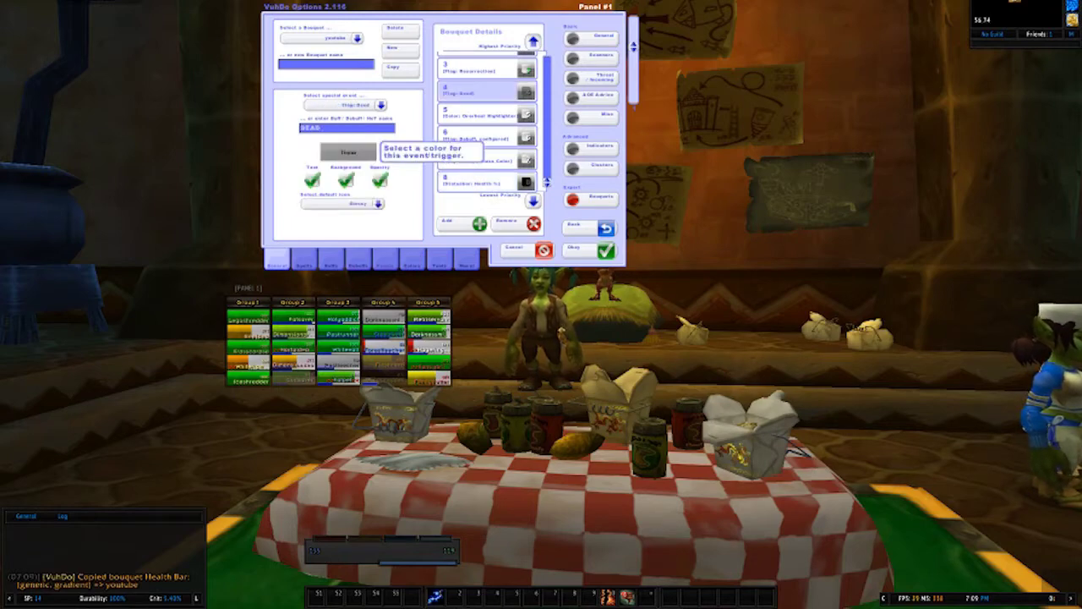
click(349, 152)
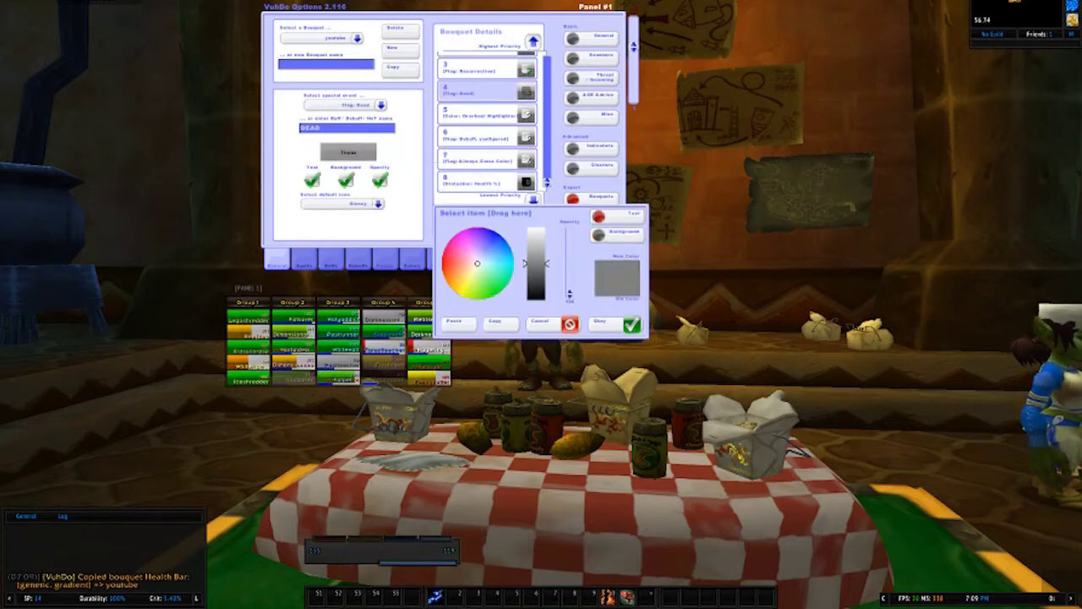
click(536, 284)
click(617, 323)
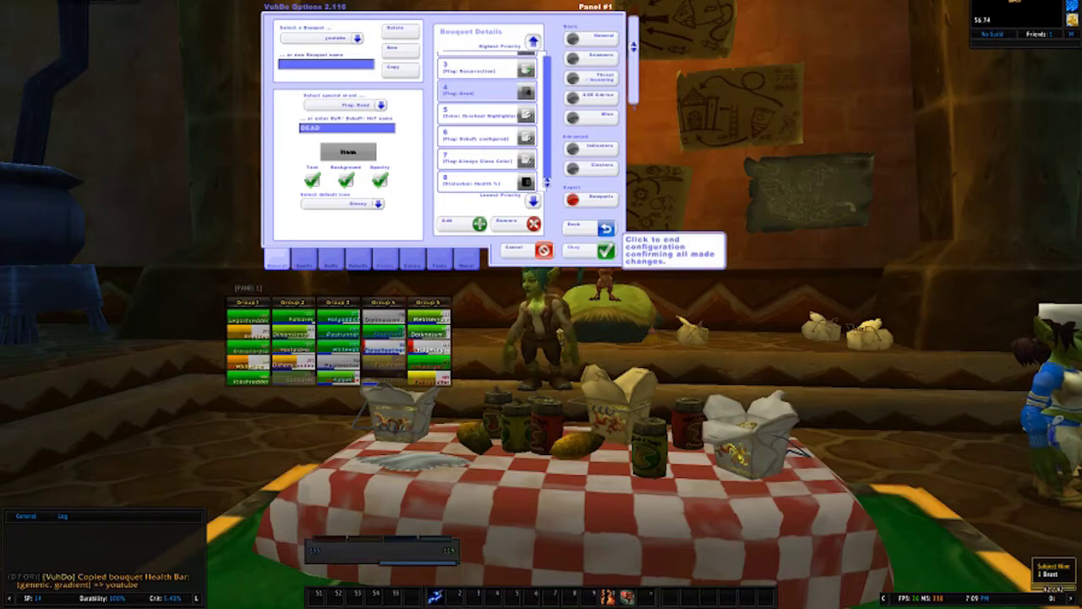
click(349, 152)
click(598, 217)
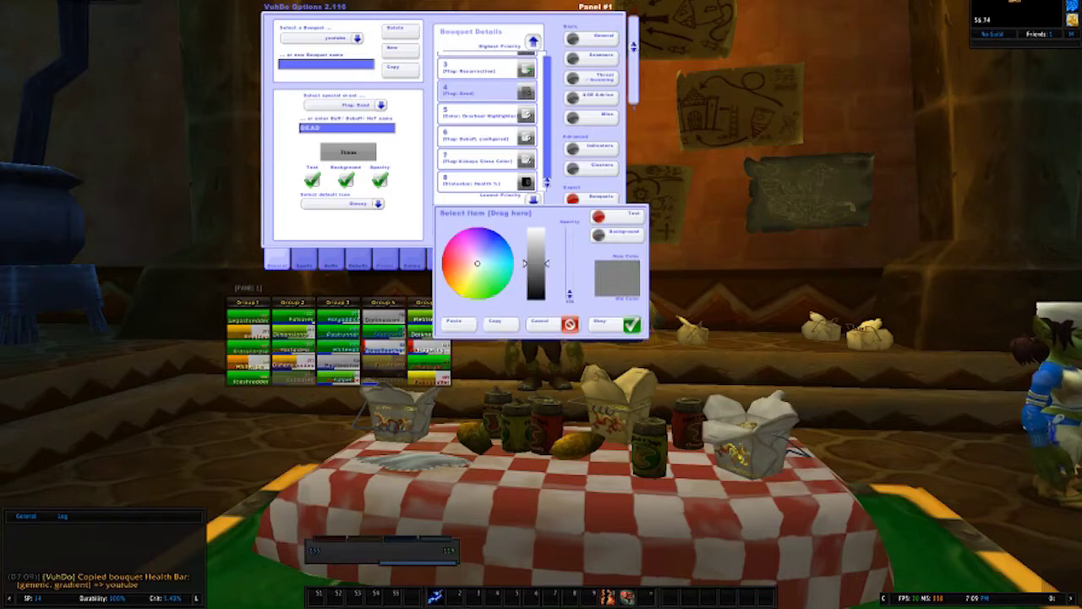
click(631, 325)
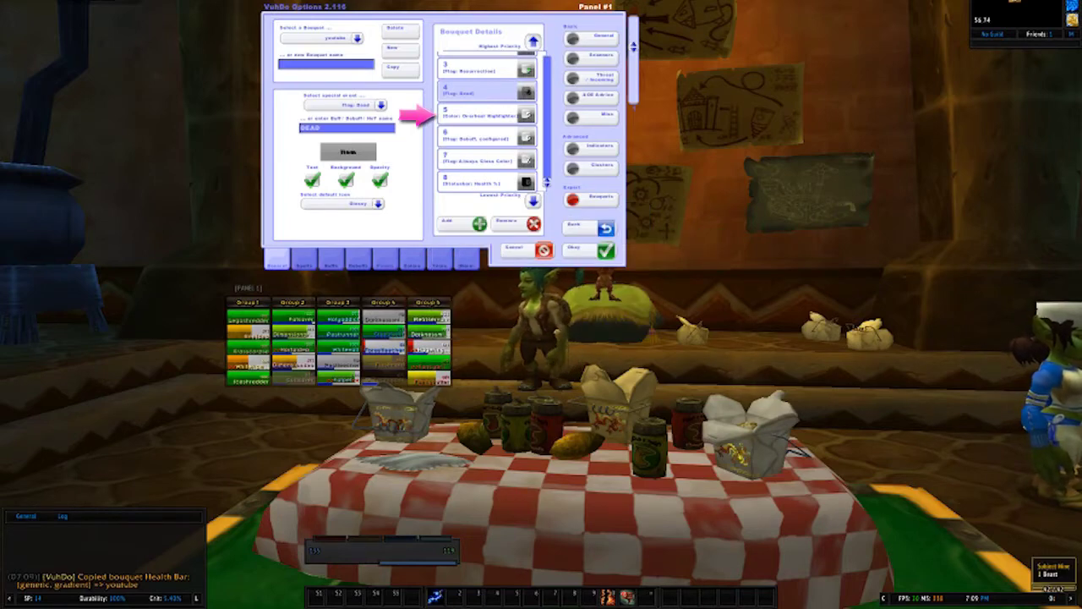
Remove the Overheal Highlighter entry from the youtube bouquet and assign that bouquet to the Health Bar indicator
click(477, 113)
click(516, 223)
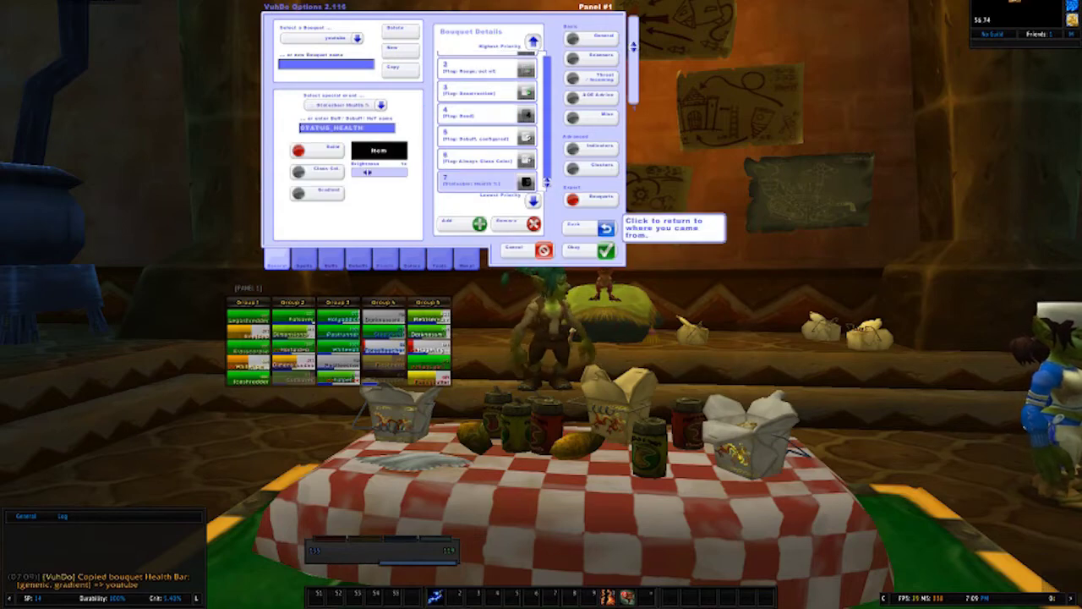
click(605, 228)
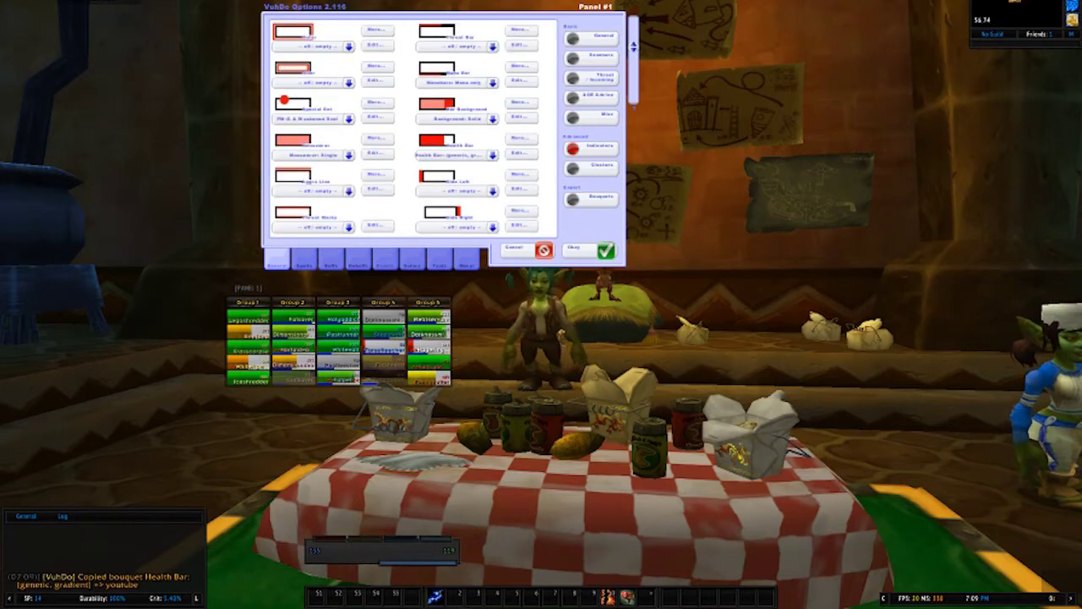
click(492, 155)
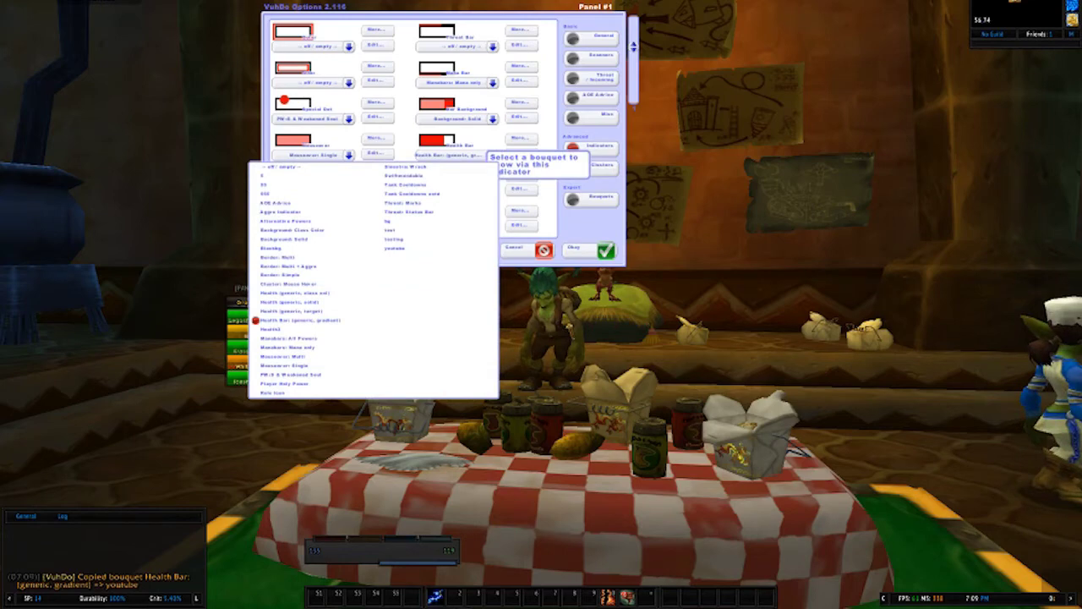
click(394, 248)
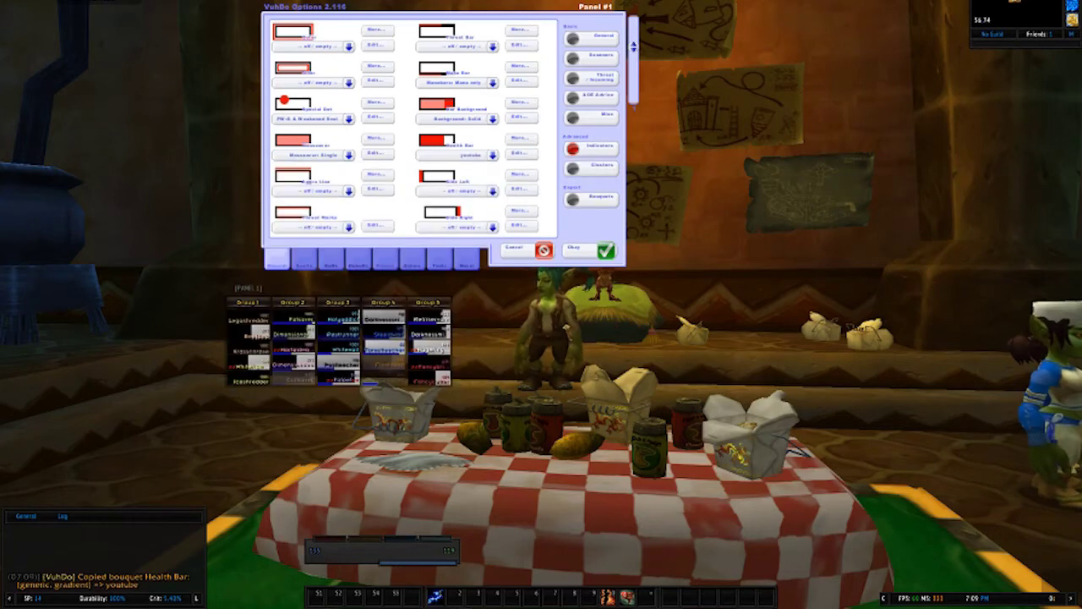
Align the raid groups of panel 1 horizontally and sort the players by Max. HP
click(384, 260)
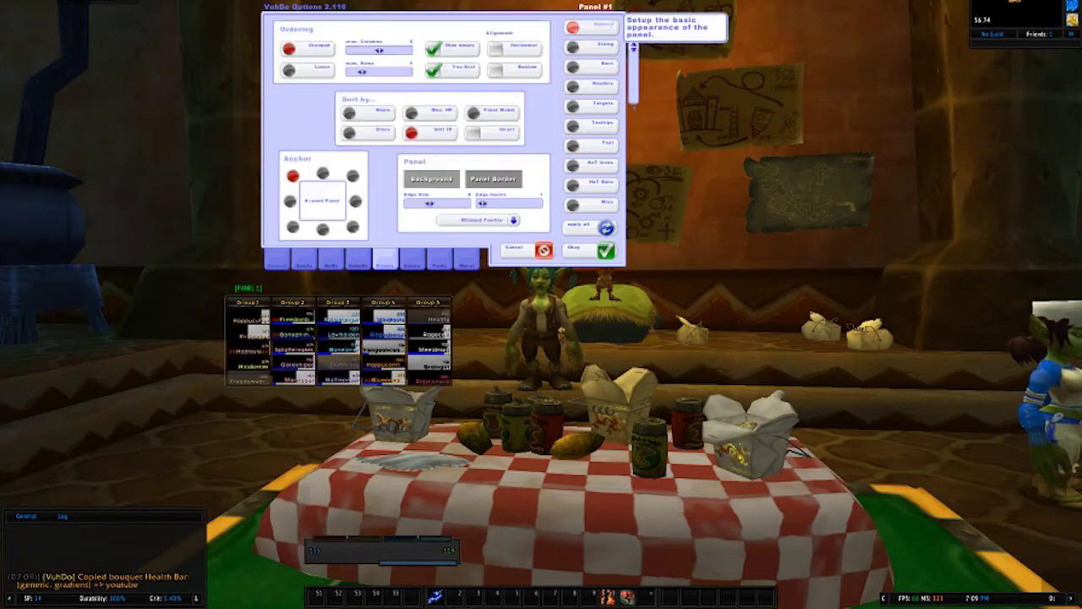
click(589, 25)
click(514, 48)
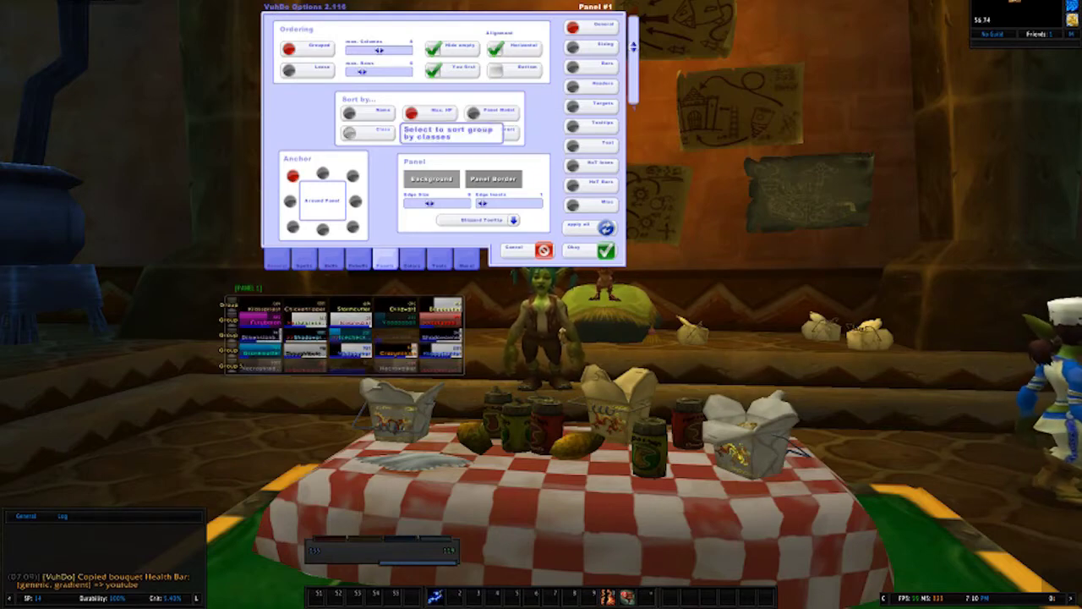
Check the background and border colours of panel 1 without changing them
click(431, 178)
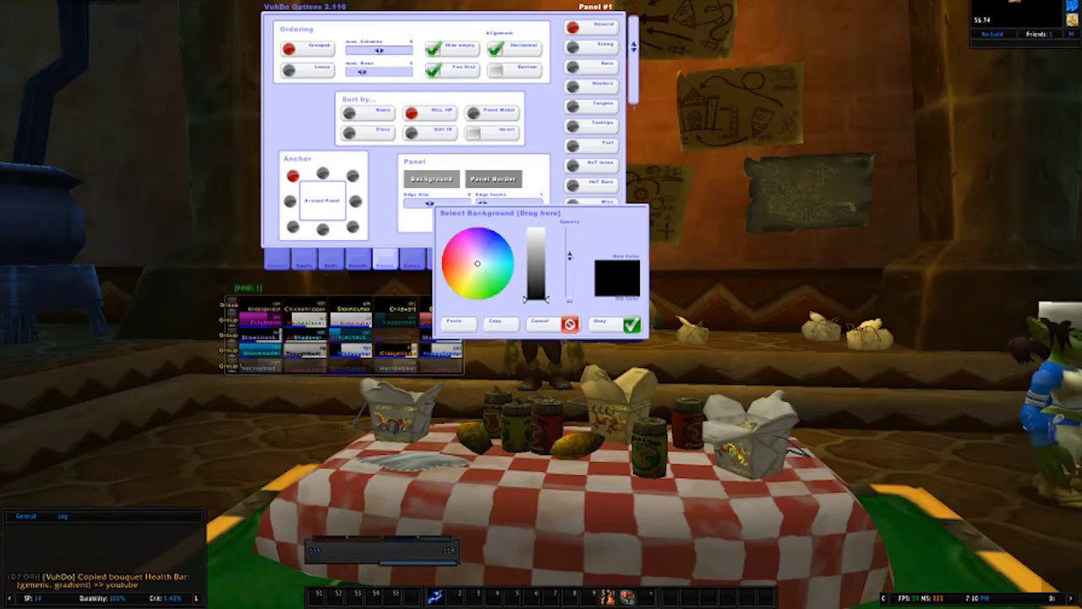
click(560, 325)
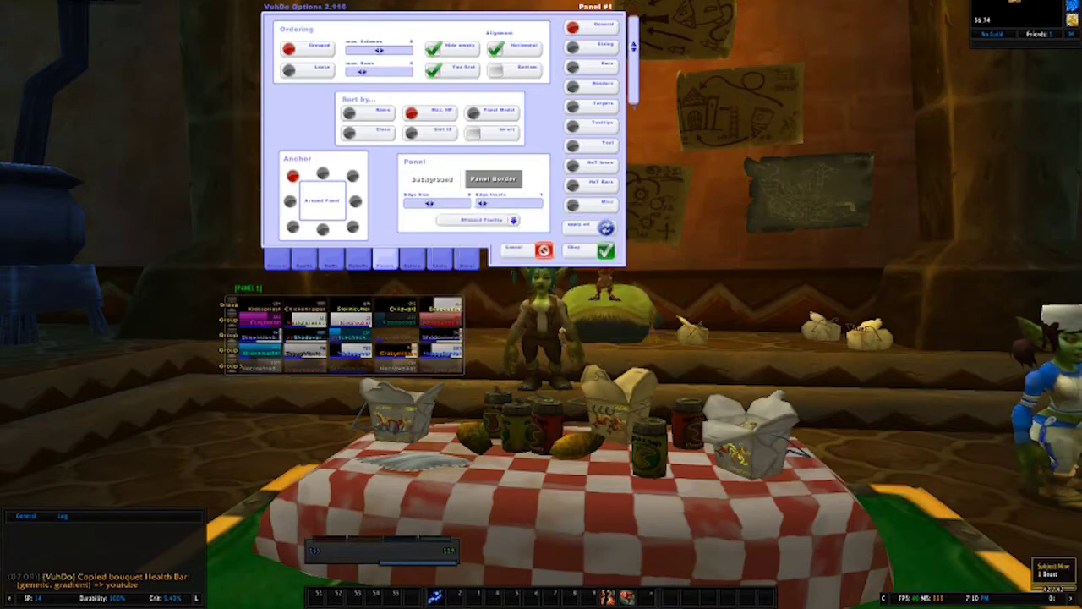
click(493, 178)
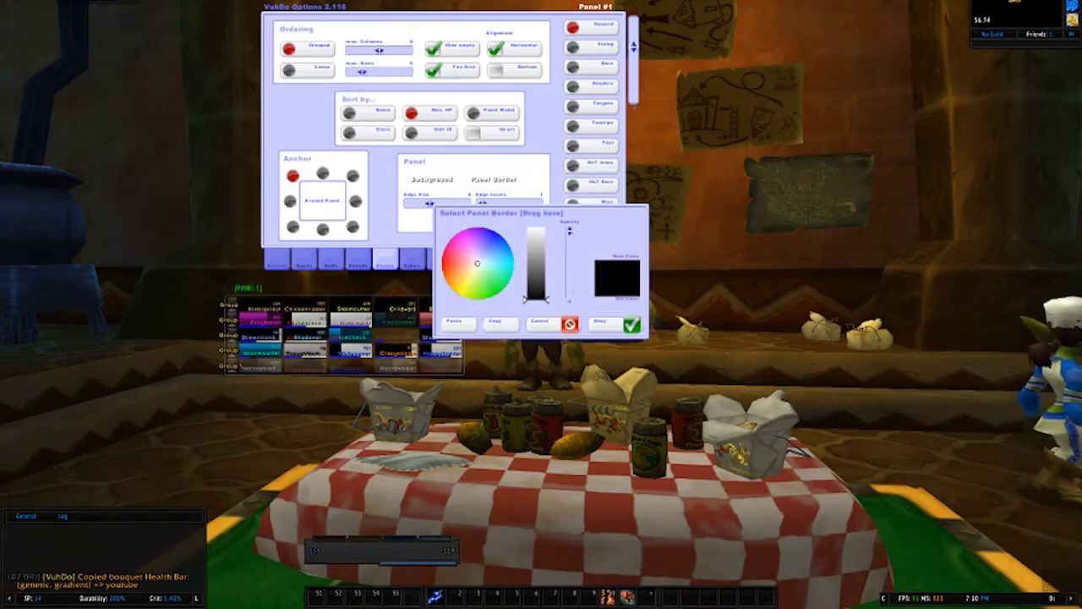
key(Escape)
Set the border style of panel 1 to None and move the raid panel slightly down and to the right
click(513, 220)
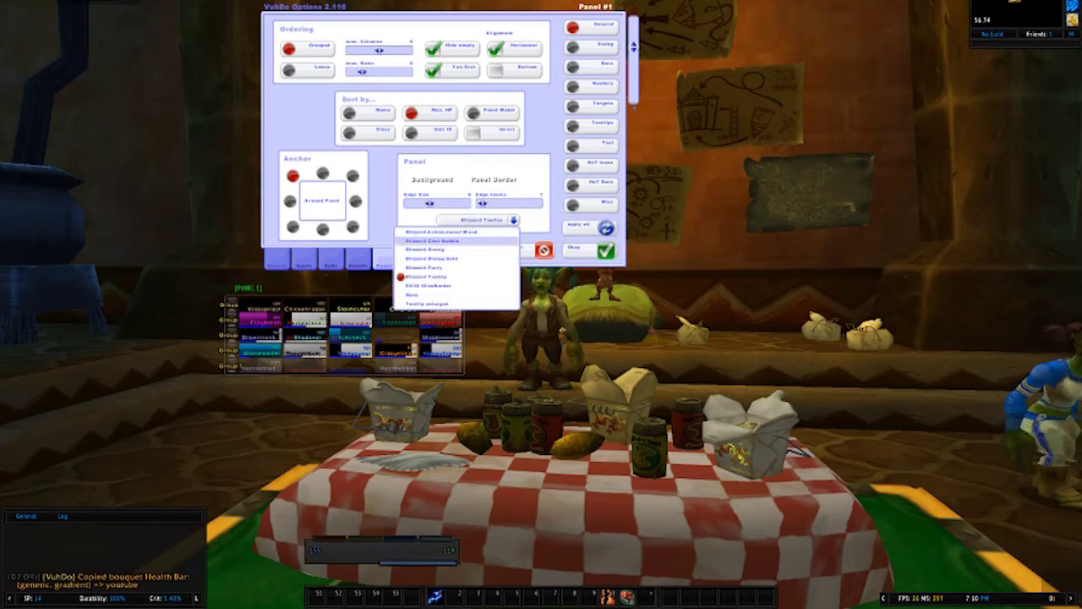
click(423, 294)
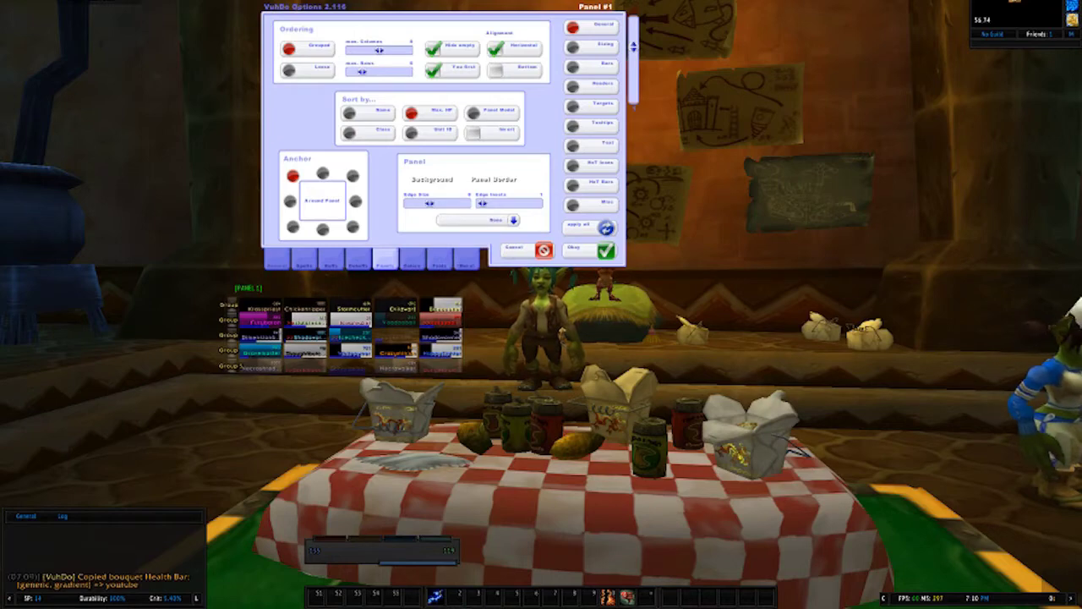
drag(248, 288, 280, 298)
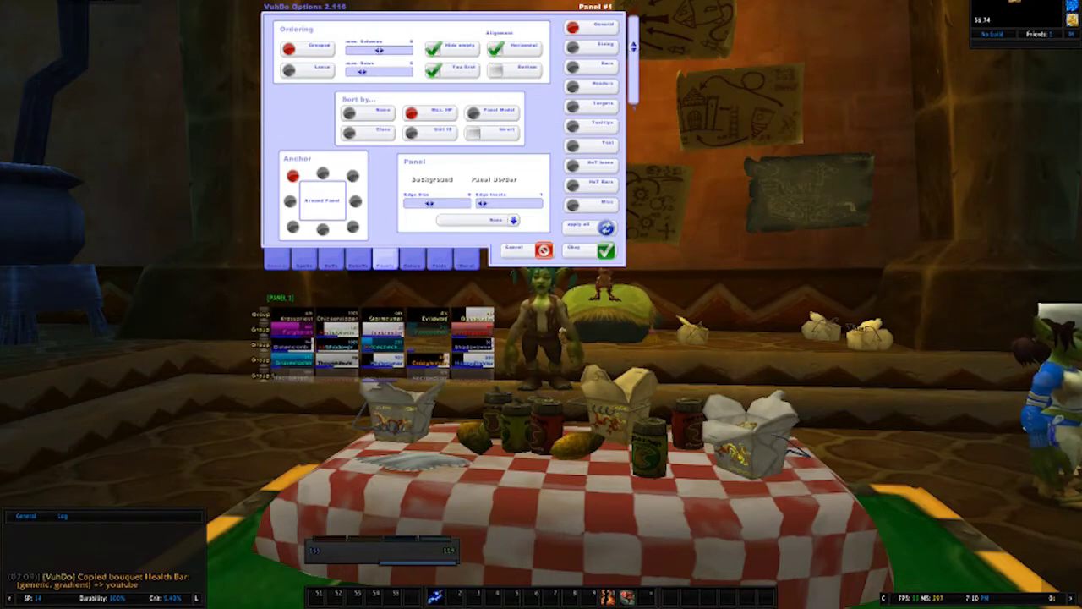
Increase the width and height of panel 1's health bars and enlarge their X-Gap and Y-Gap
click(592, 45)
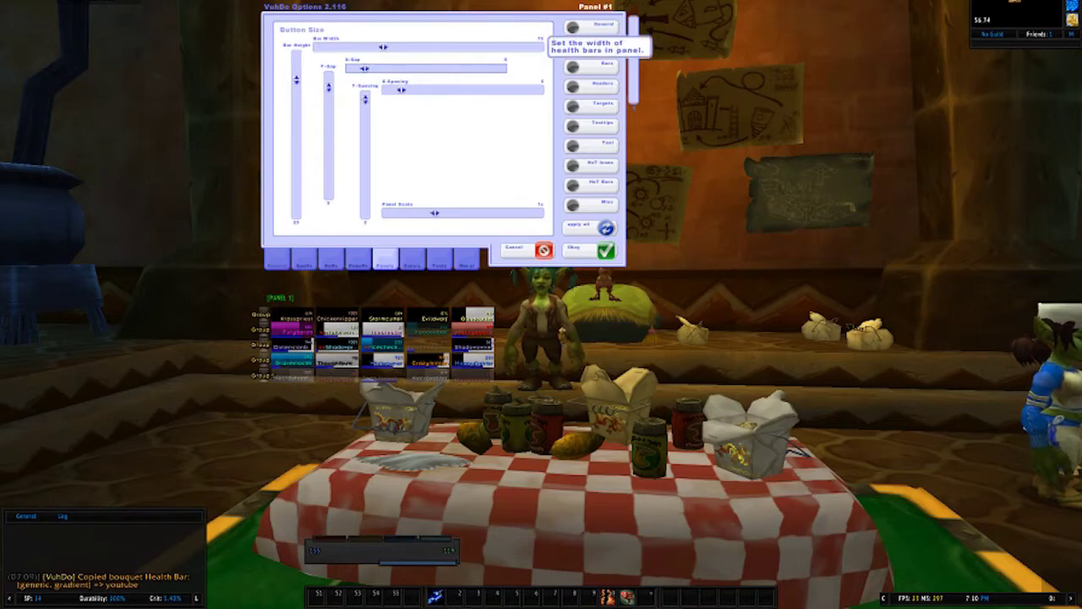
drag(389, 47, 392, 47)
drag(296, 79, 296, 90)
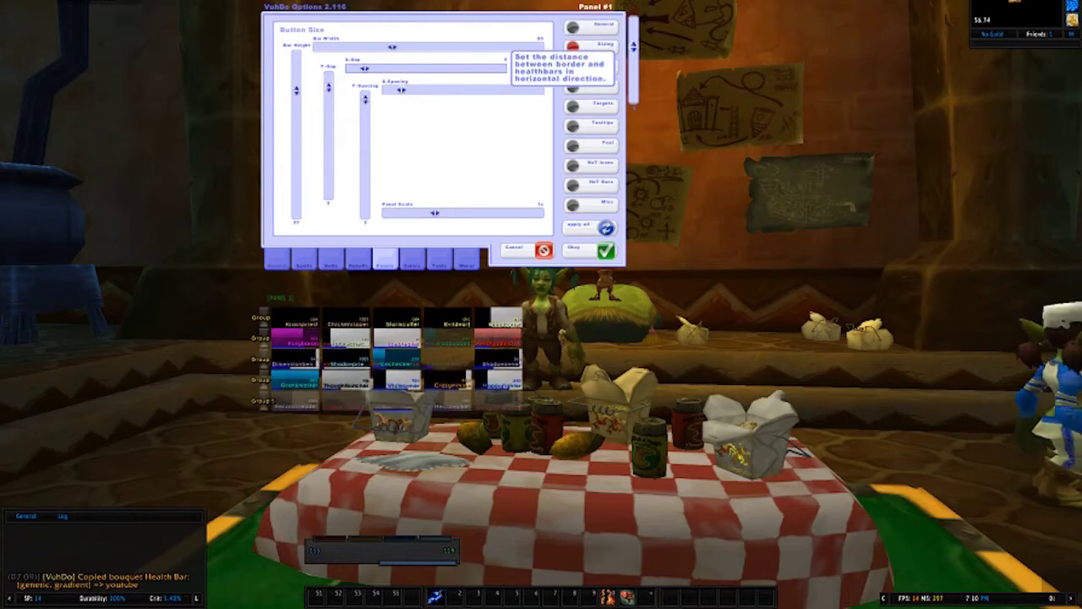
mouse_move(364, 68)
mouse_down()
mouse_move(373, 68)
mouse_move(328, 93)
mouse_up()
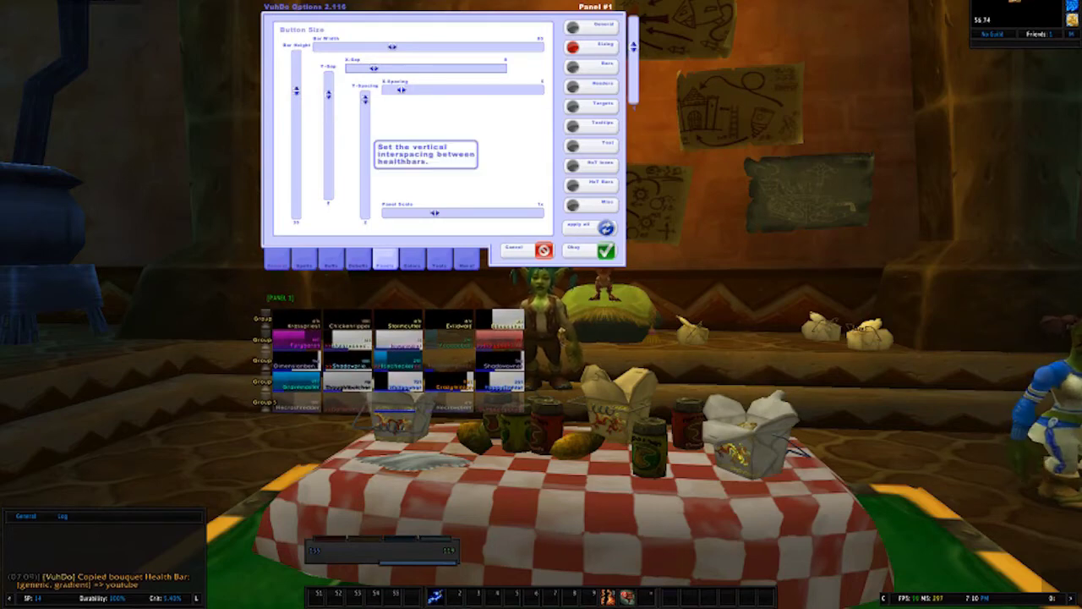
Set the health bar texture of panel 1 to ElvUI Norm and reduce the mana bar height
click(591, 64)
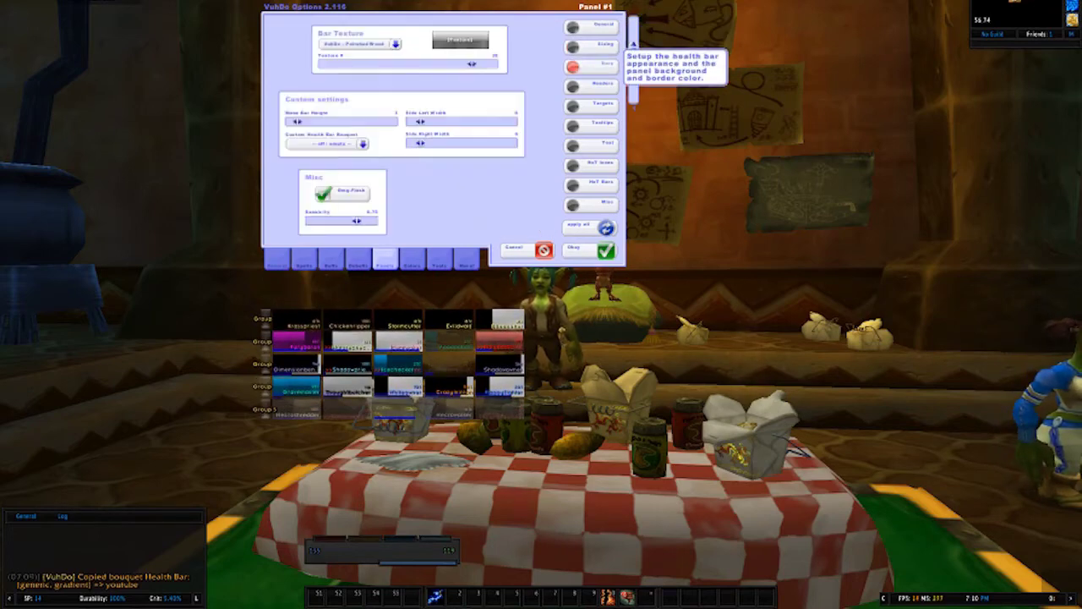
click(395, 43)
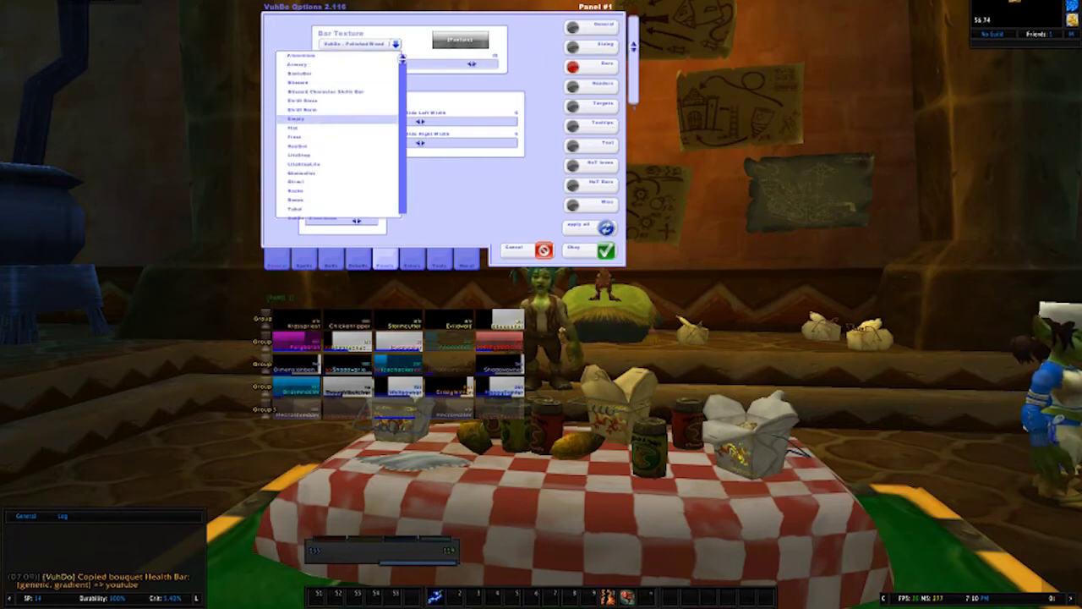
click(303, 110)
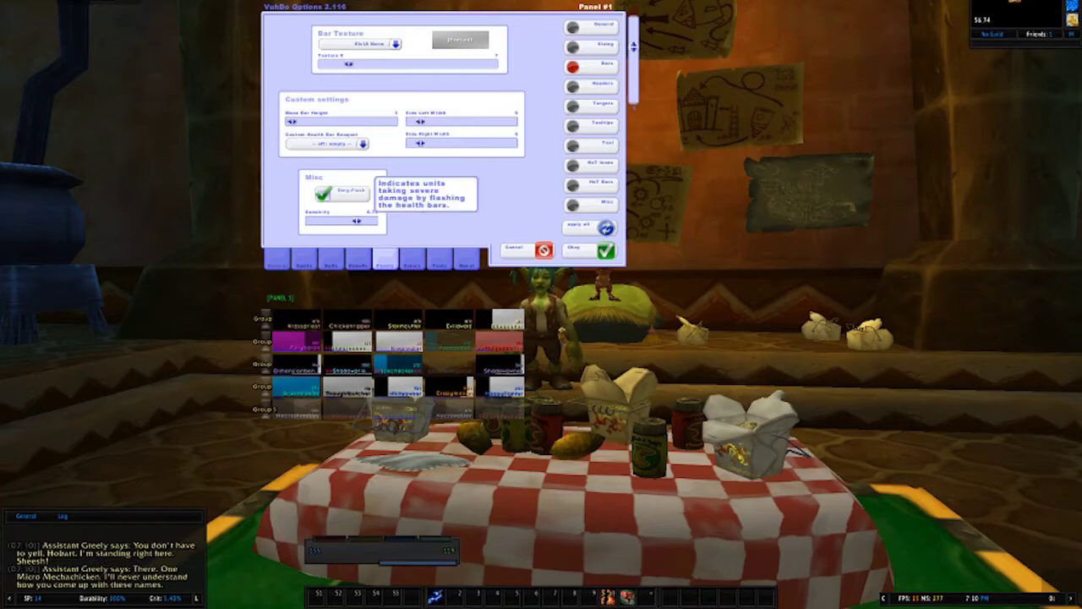
Turn off the damage flash on the health bars and hide the group headers of panel 1
click(323, 193)
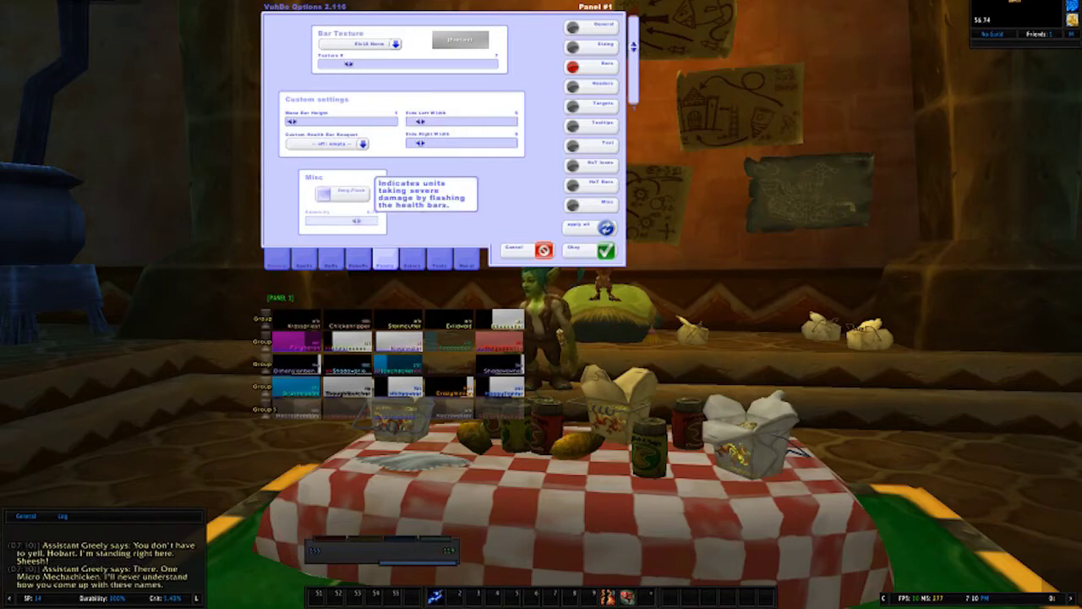
click(583, 85)
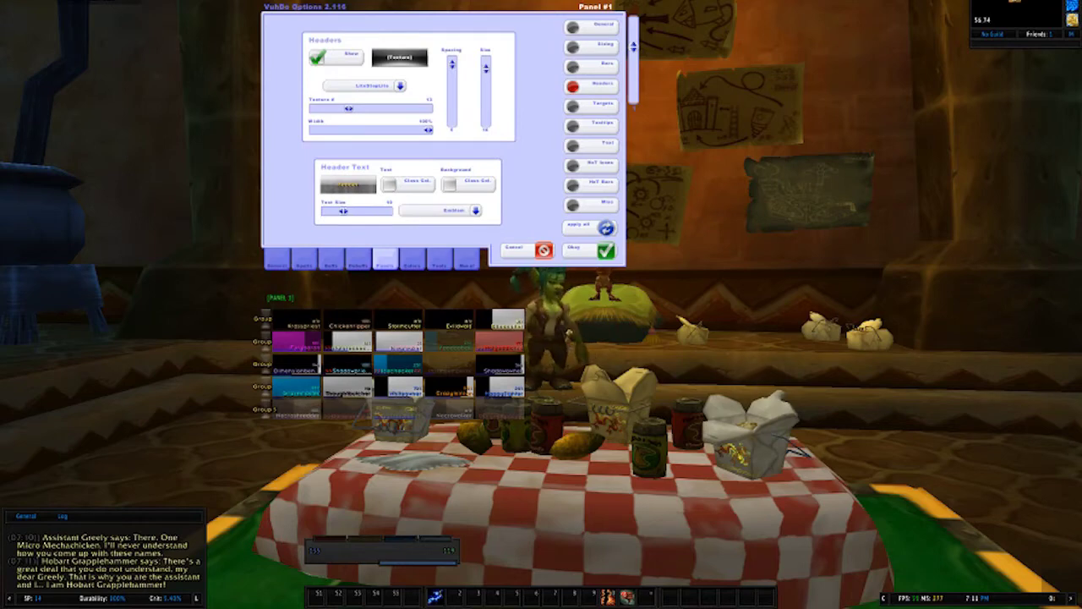
click(318, 56)
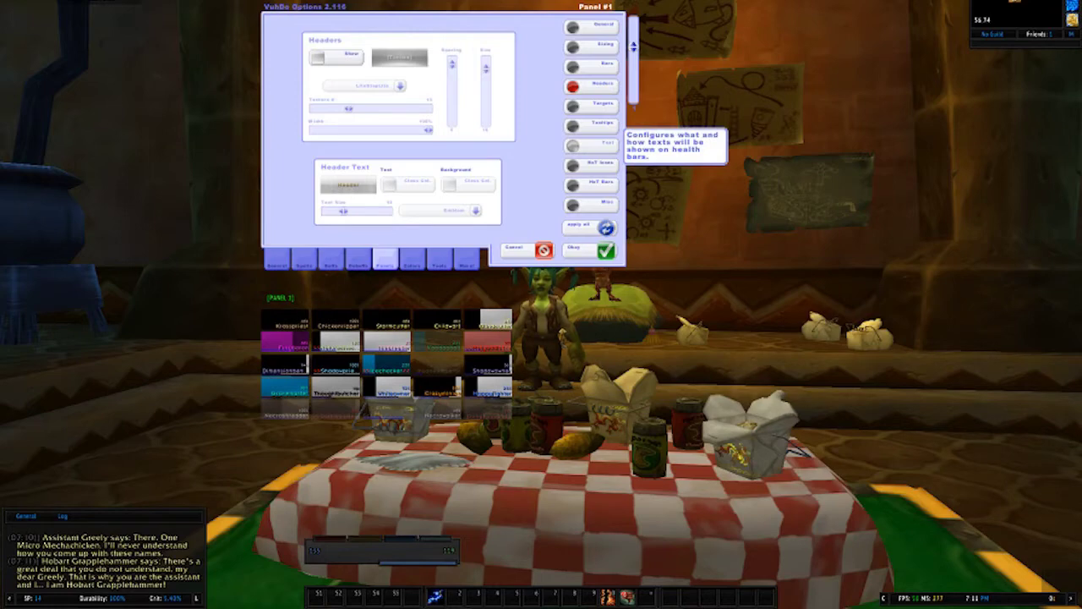
Centre the text on the health bars and change its font to ElvUI Font
click(583, 144)
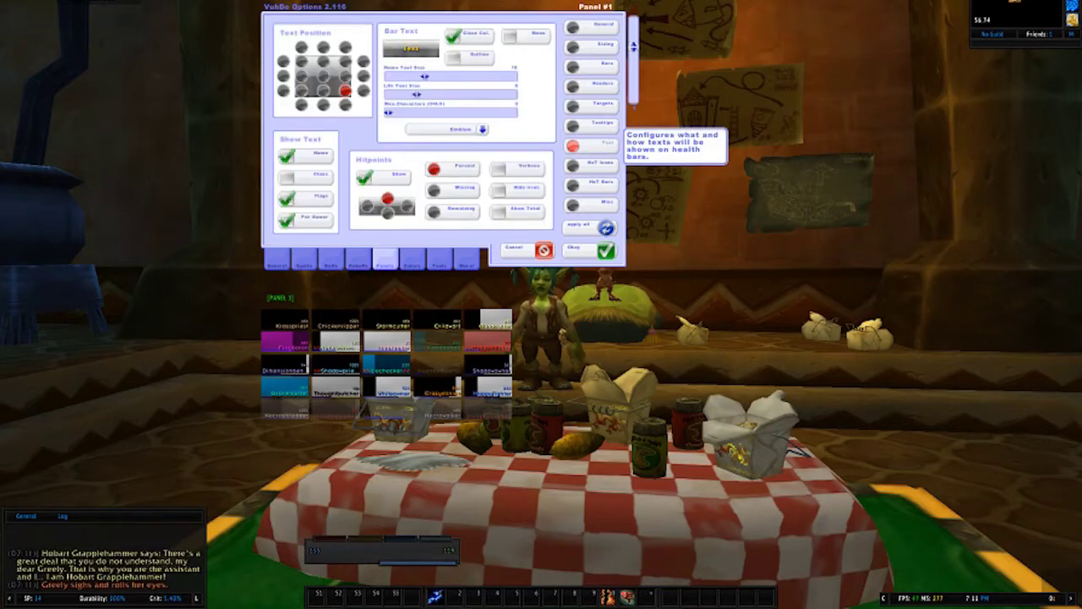
click(323, 77)
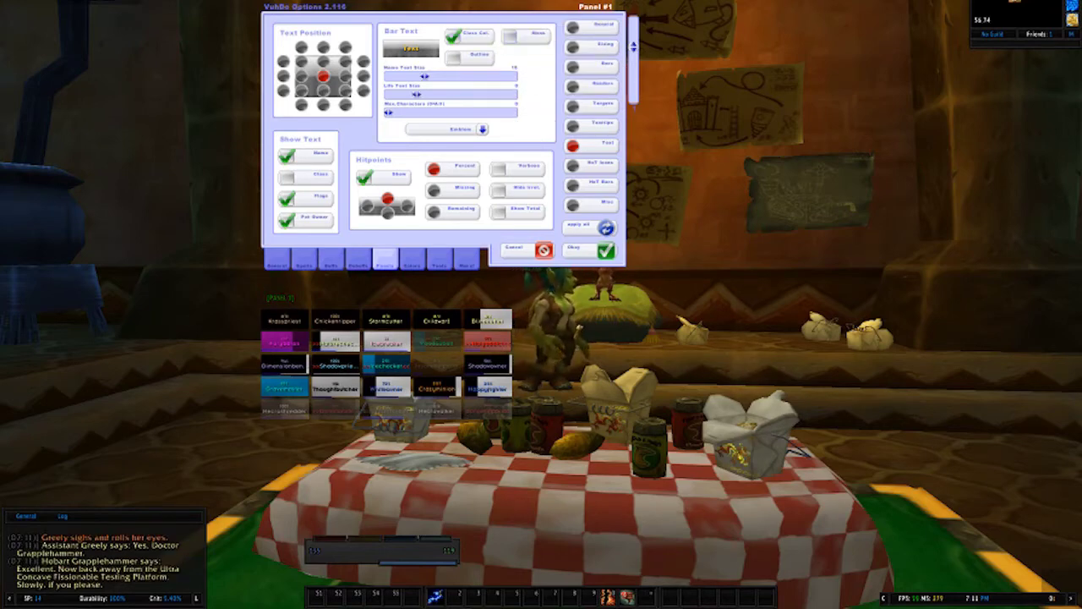
click(482, 129)
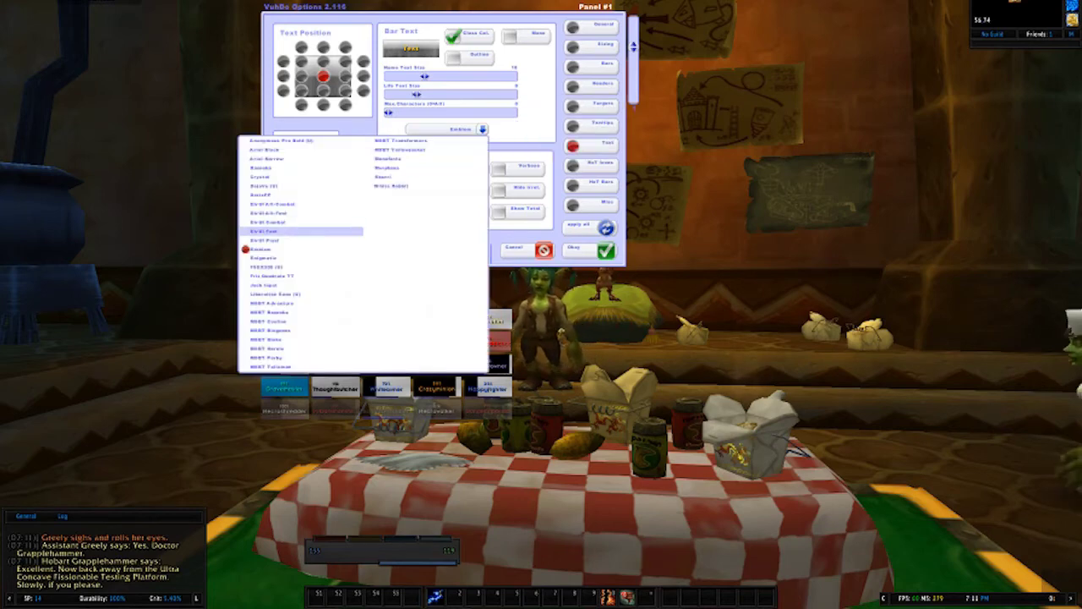
click(279, 231)
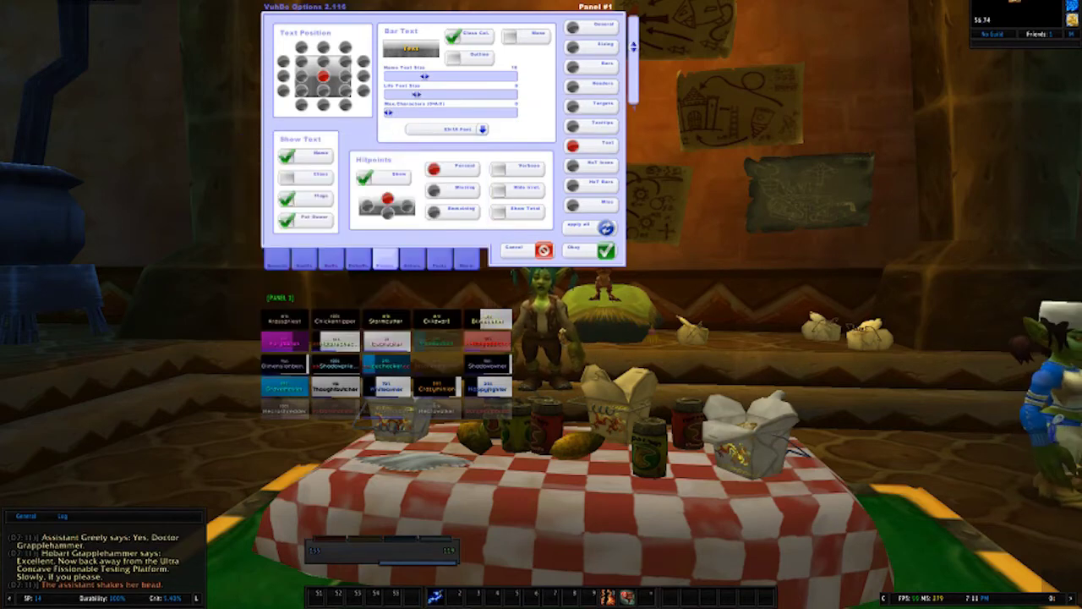
Set the name text size to 12 and show hitpoints as Remaining instead of a percentage
drag(424, 76, 429, 76)
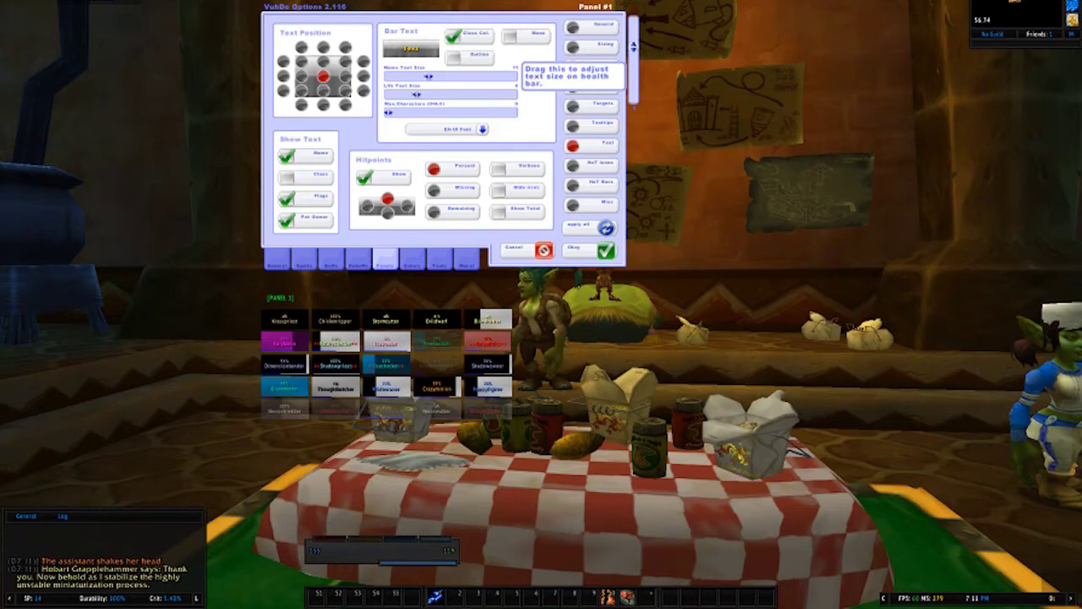
drag(429, 76, 432, 76)
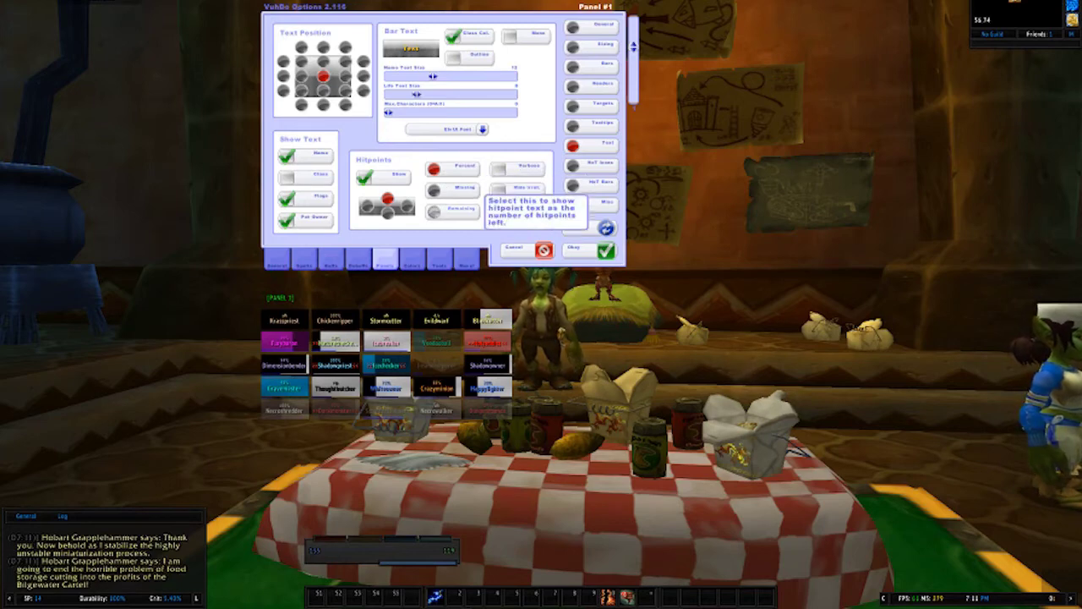
click(448, 211)
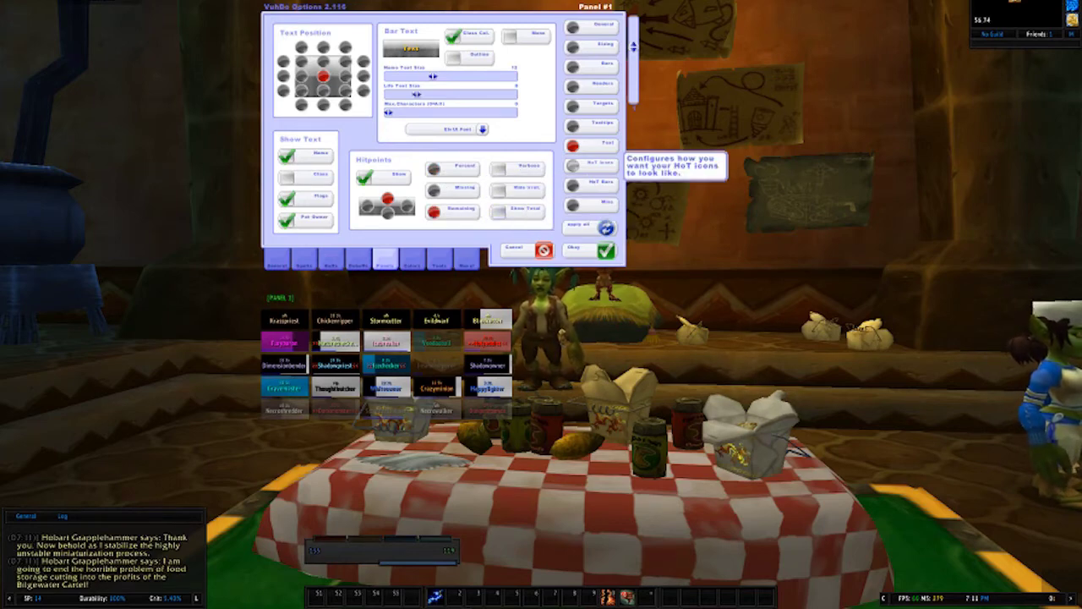
Switch the own HoT icons of panel 1 to the second of the two on-bar slot layouts
click(589, 164)
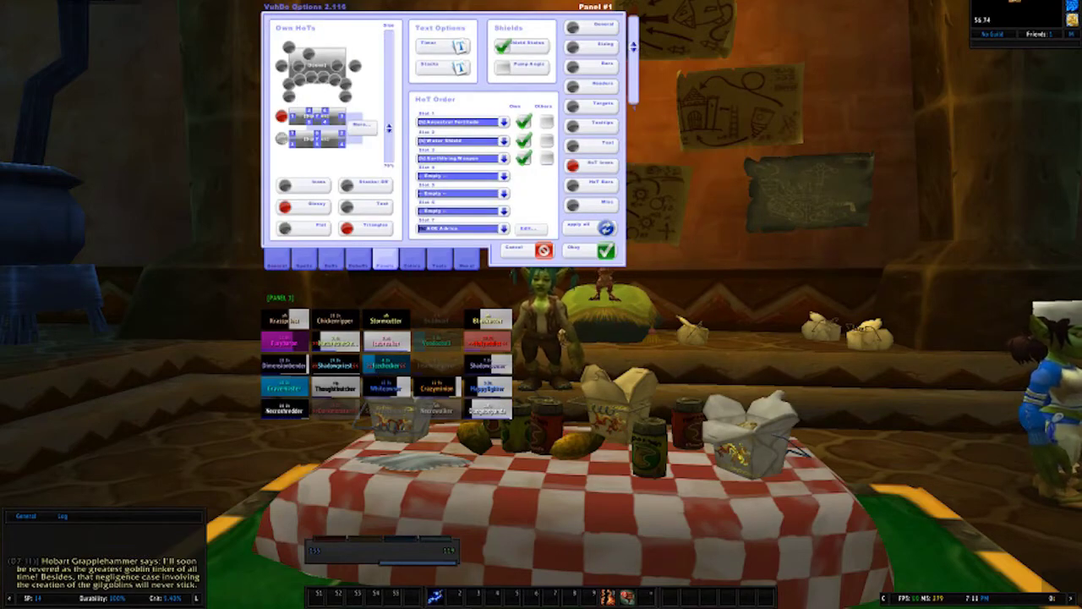
click(280, 138)
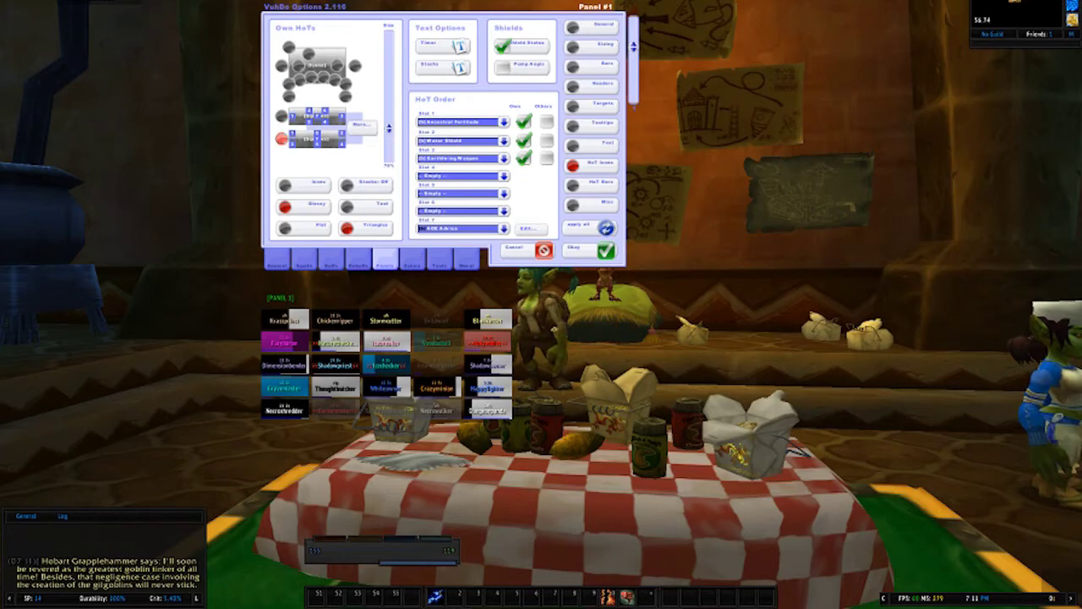
Show the HoT icons of panel 1 as flat squares and their remaining stacks as a text counter
click(504, 122)
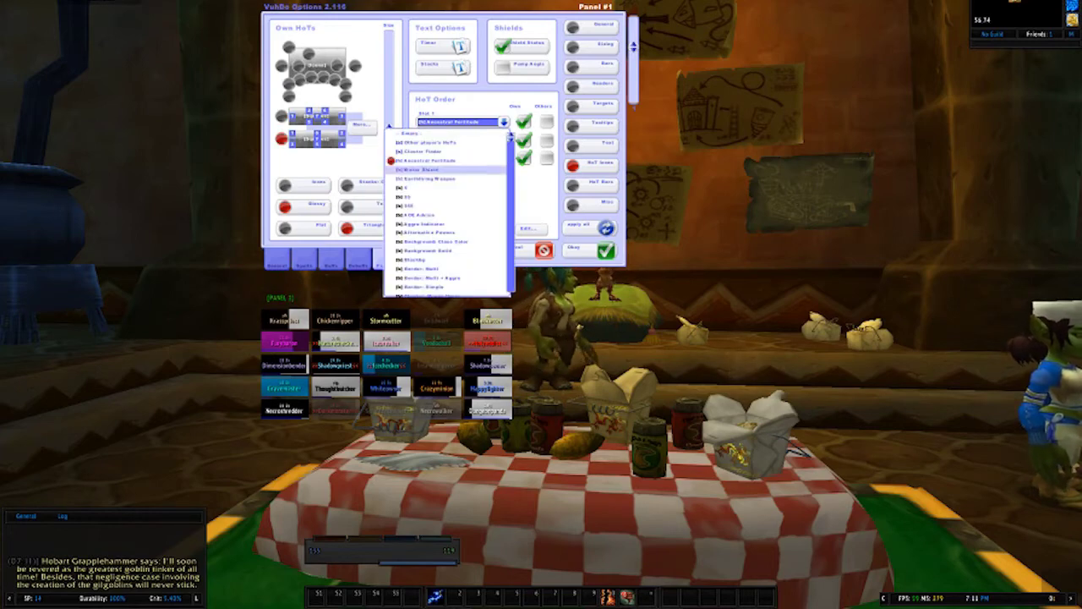
click(503, 122)
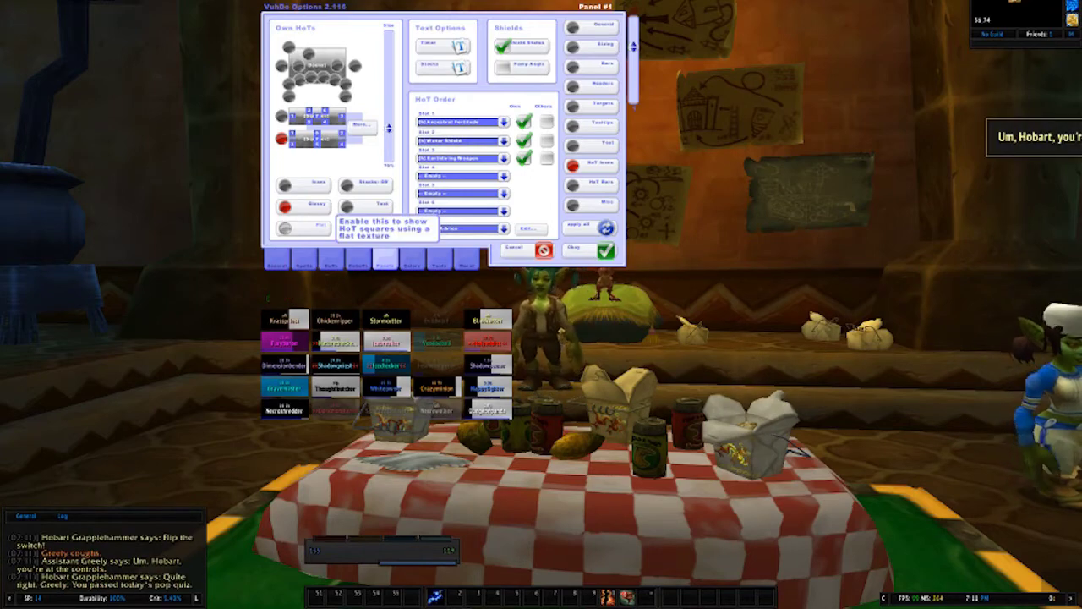
click(285, 227)
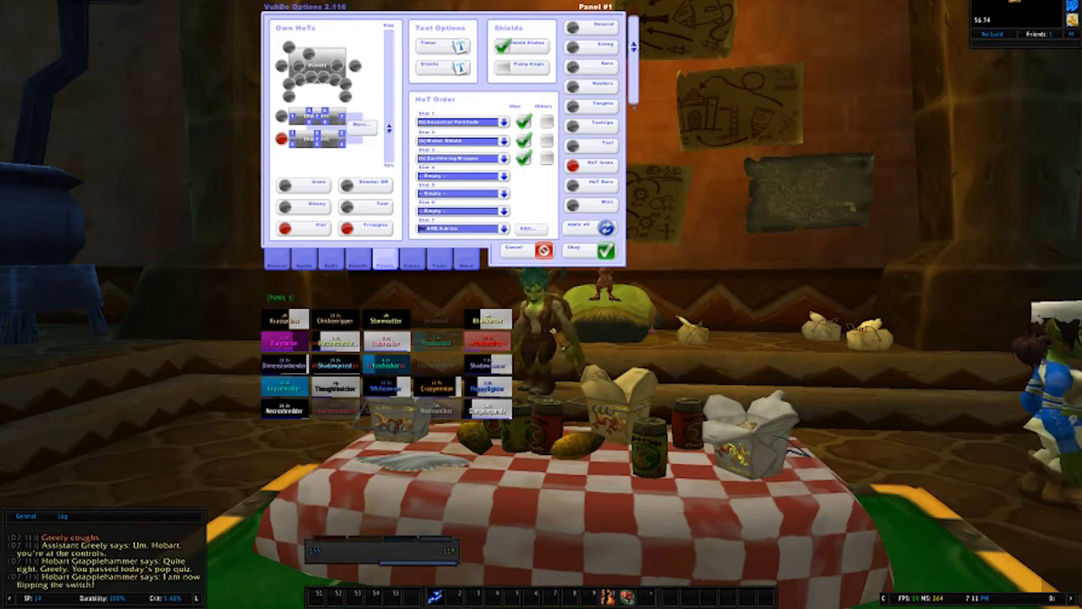
click(366, 207)
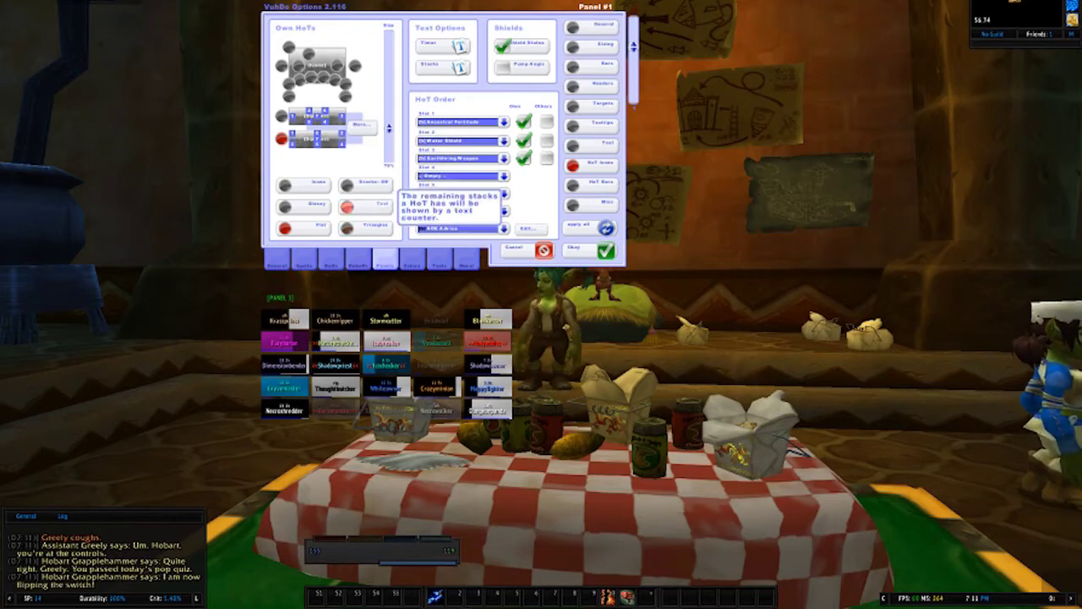
Assign Water Shield to slot 1 of panel 1's HoT bars and disable the overheal text
click(589, 183)
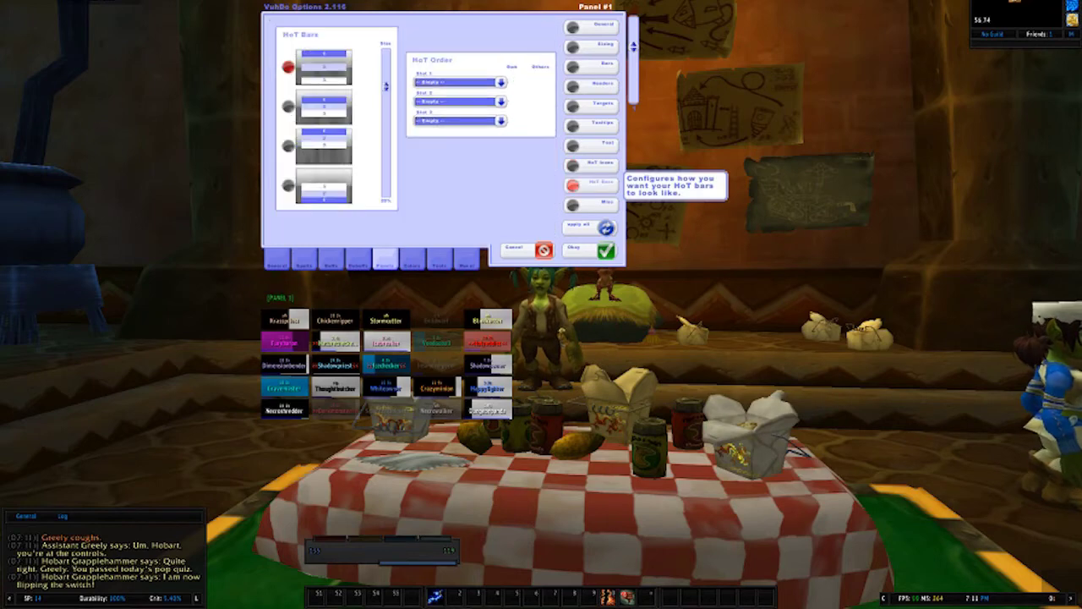
click(501, 82)
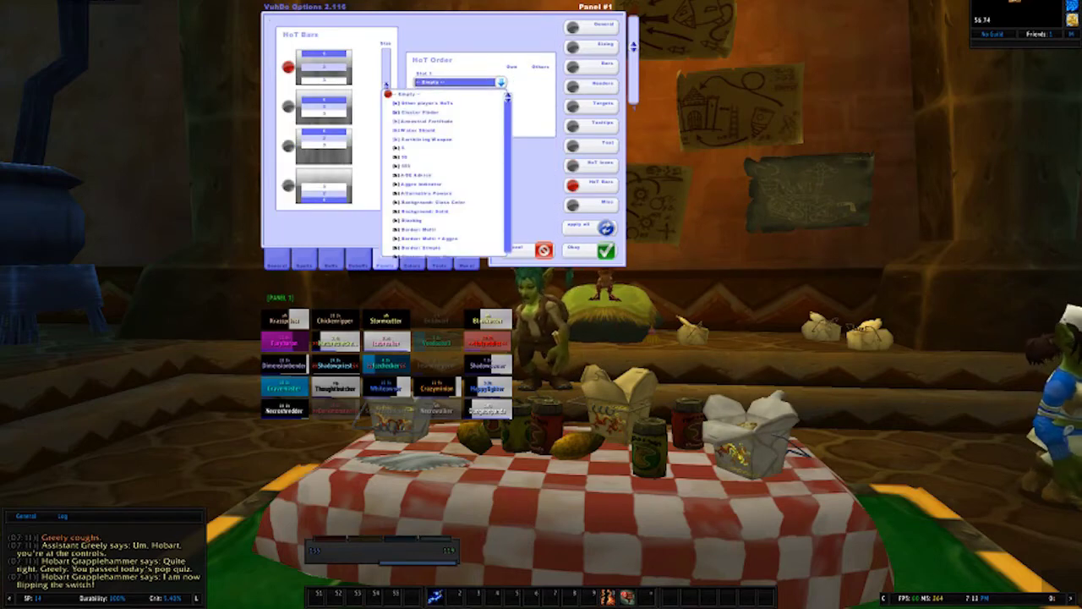
click(427, 130)
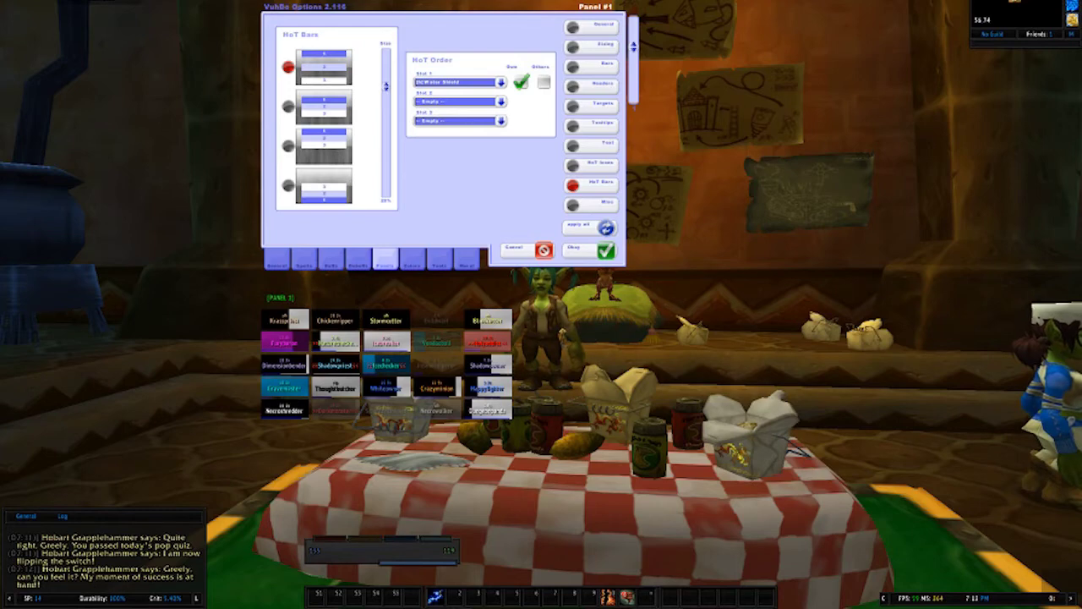
click(590, 204)
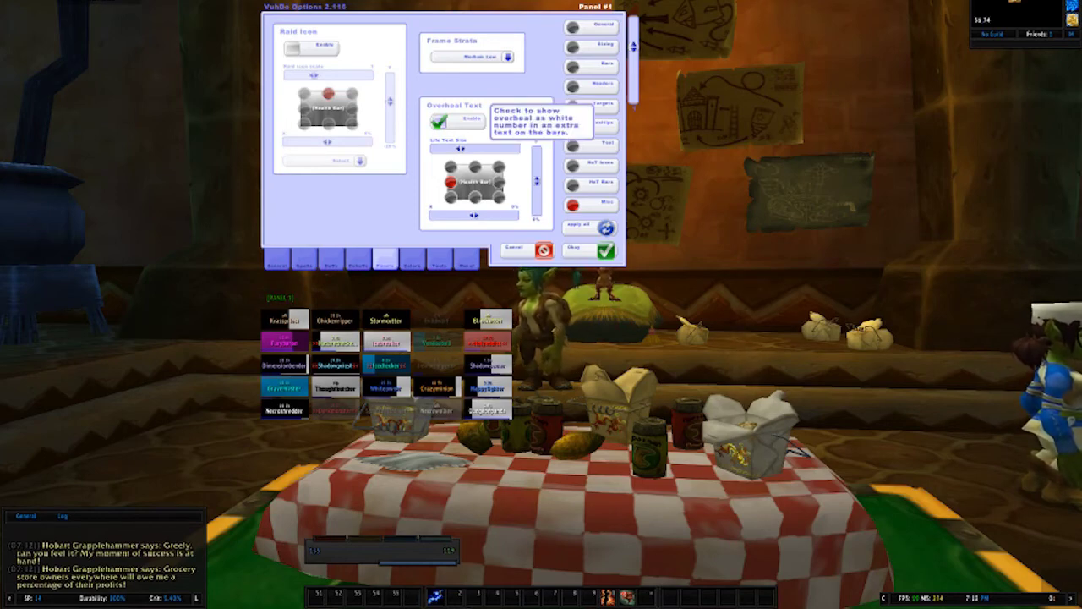
click(439, 121)
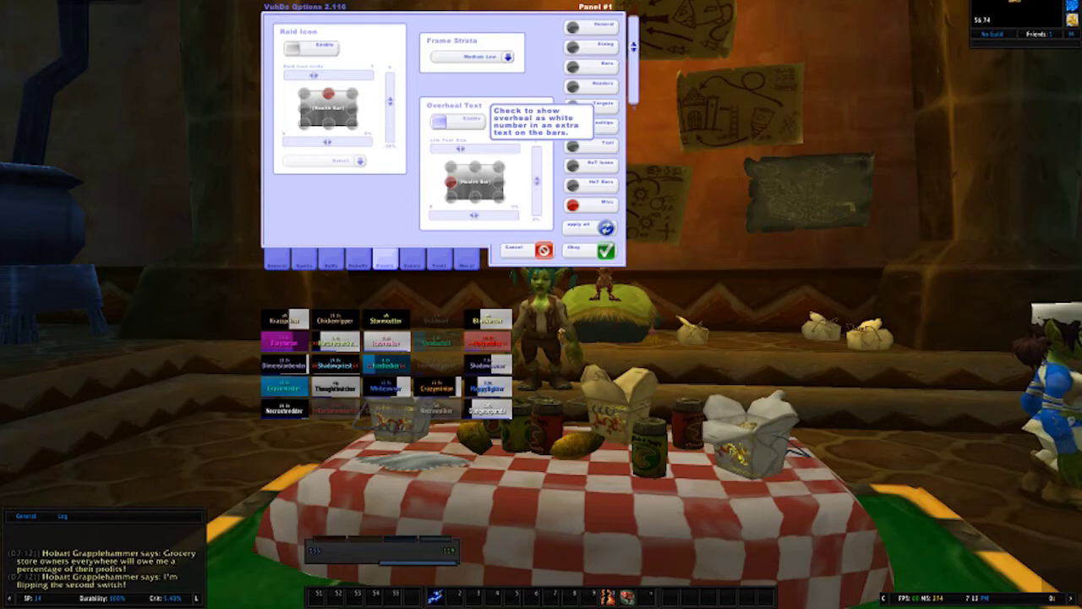
Change the Incoming background colour to bright green with a higher opacity
click(412, 259)
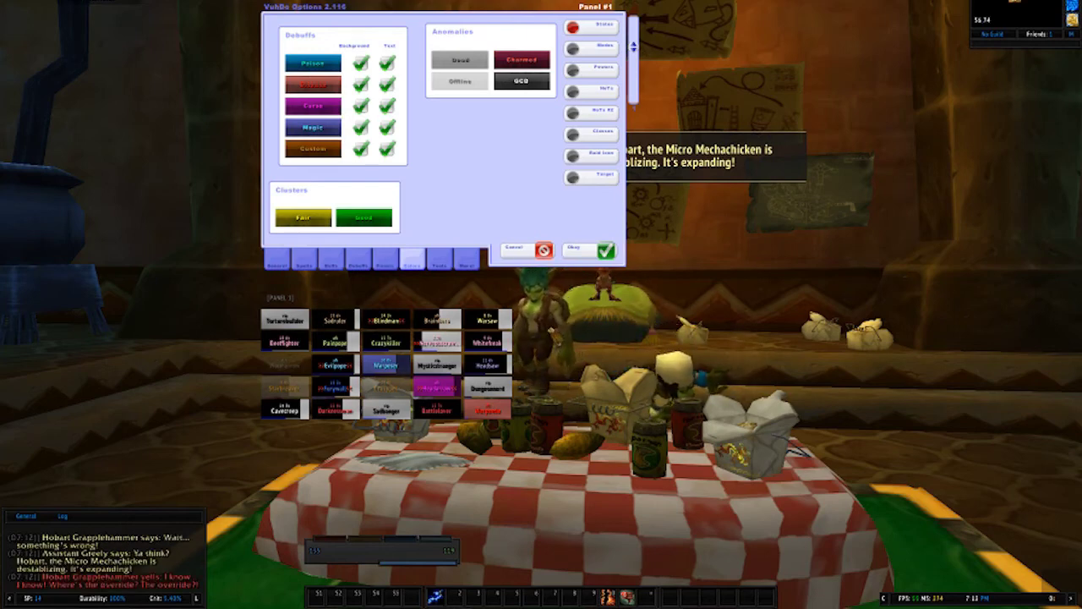
click(592, 47)
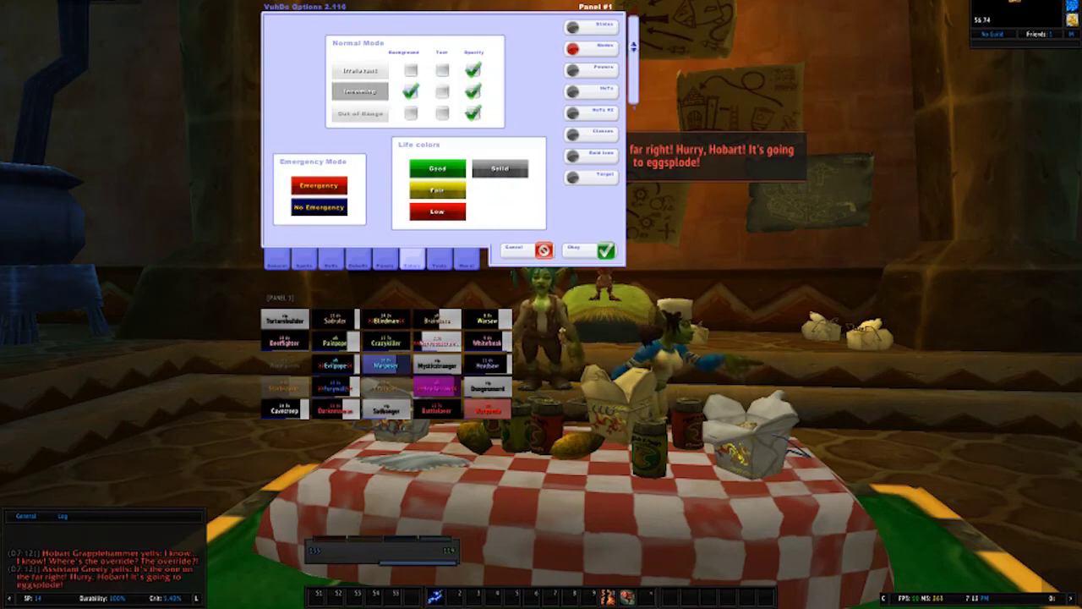
click(359, 92)
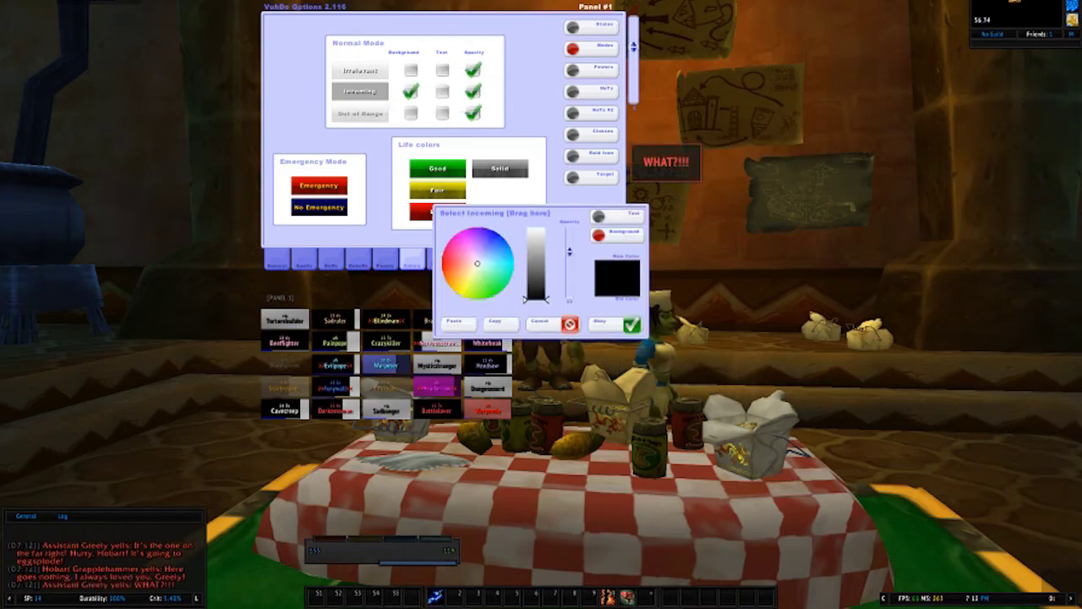
drag(570, 250, 570, 293)
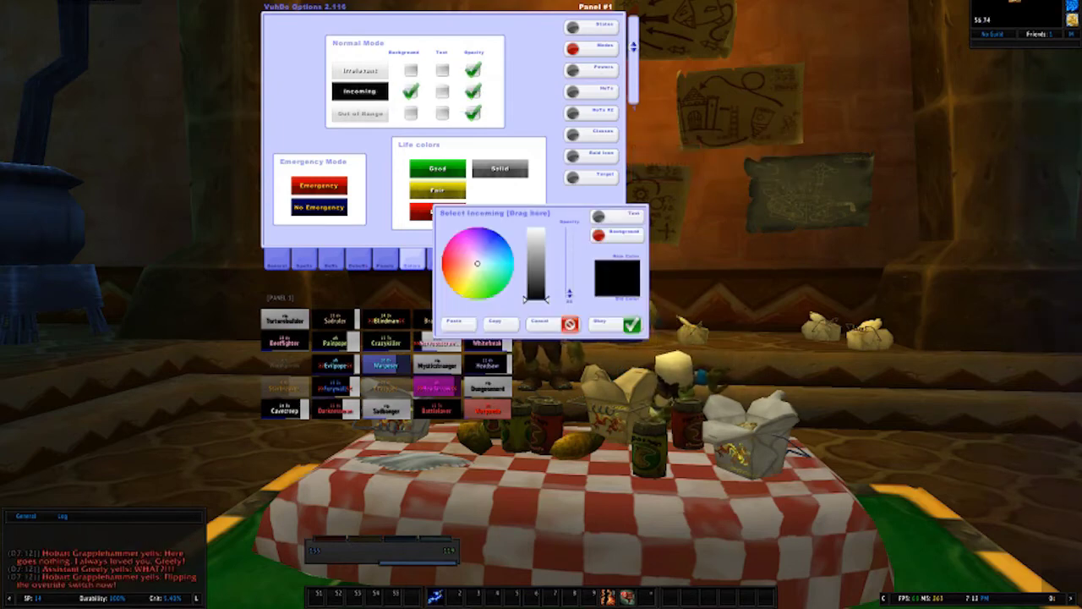
mouse_move(477, 263)
mouse_down()
mouse_move(490, 293)
mouse_move(535, 230)
mouse_up()
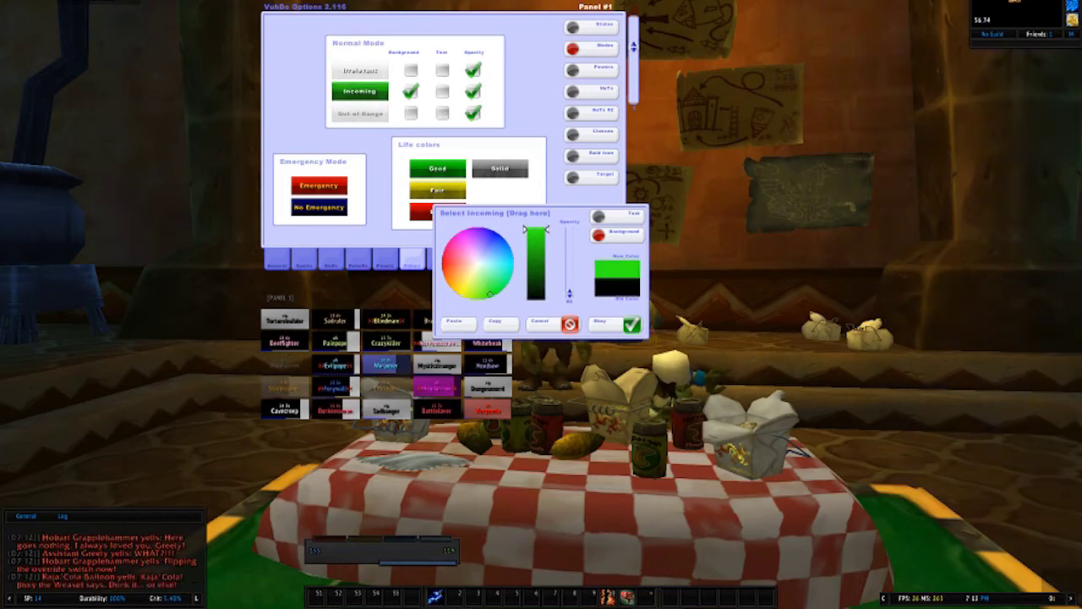
click(617, 325)
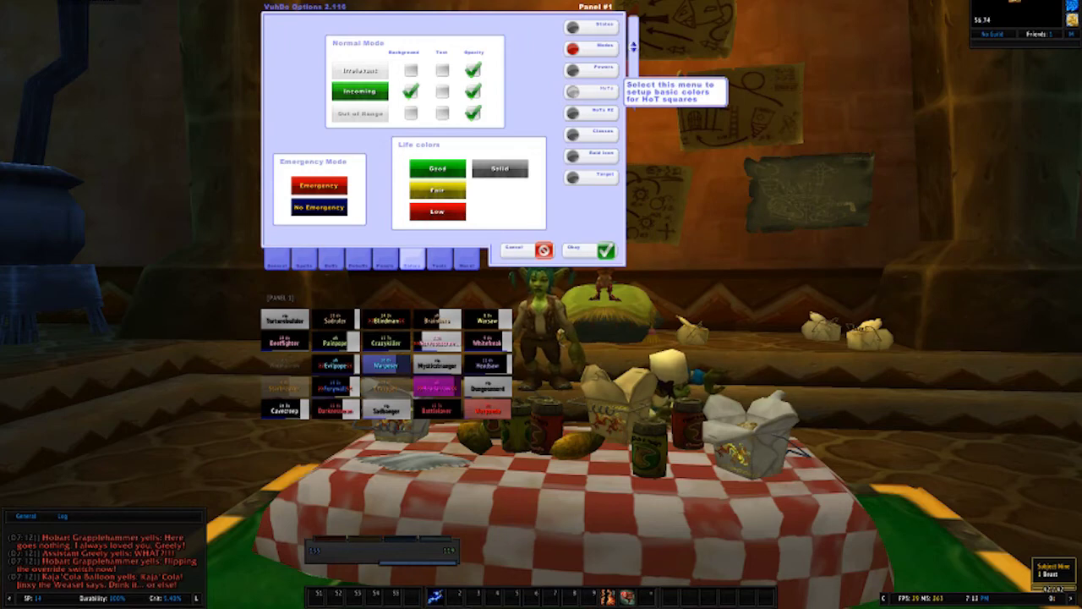
Set the colour of the Water Shield HoT bar to light blue
click(575, 91)
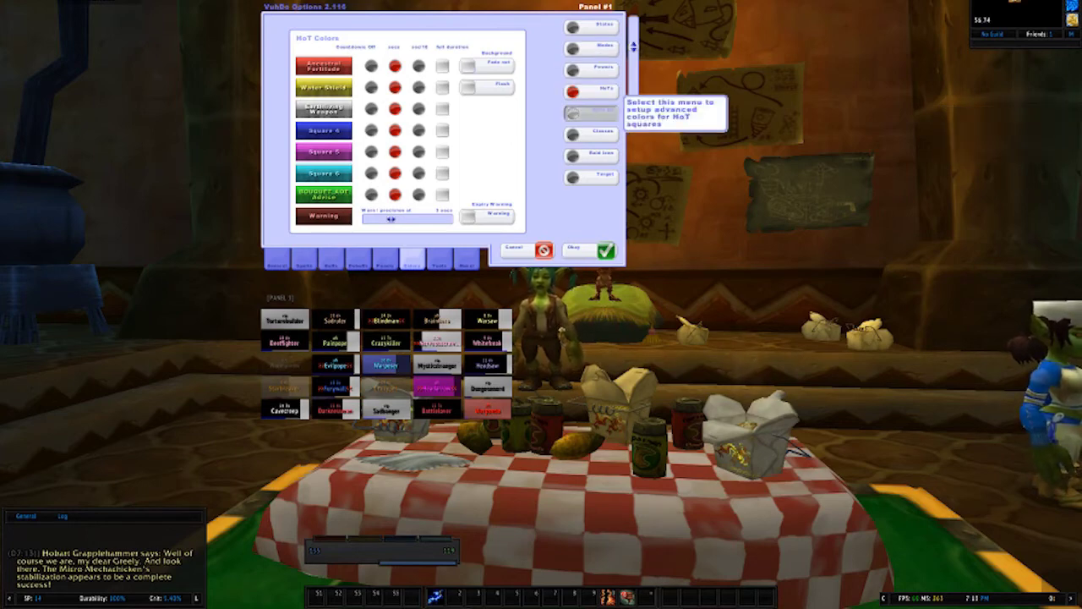
click(588, 112)
click(487, 116)
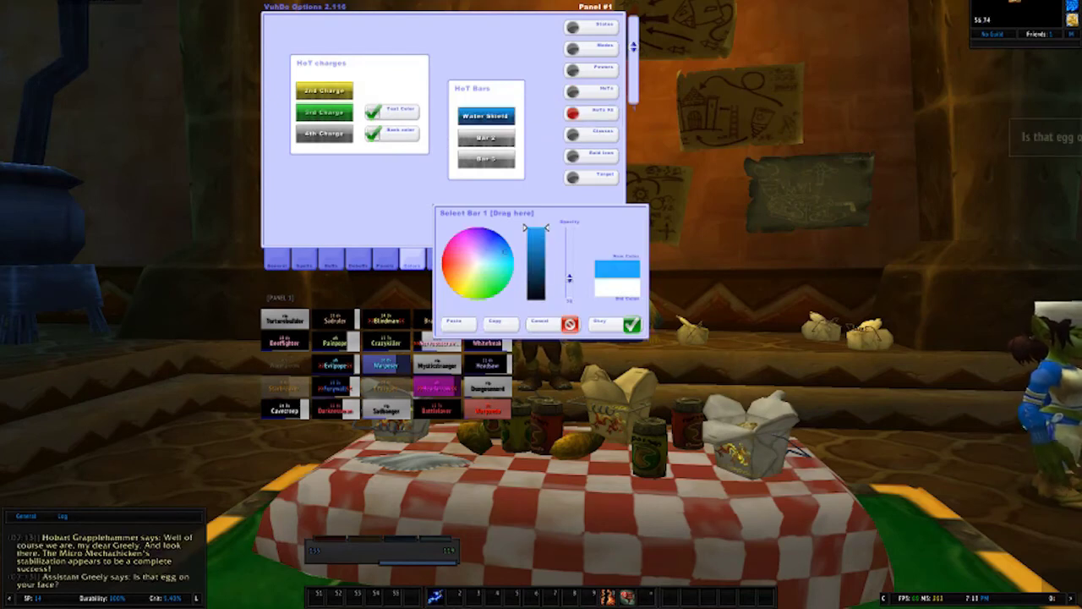
click(616, 324)
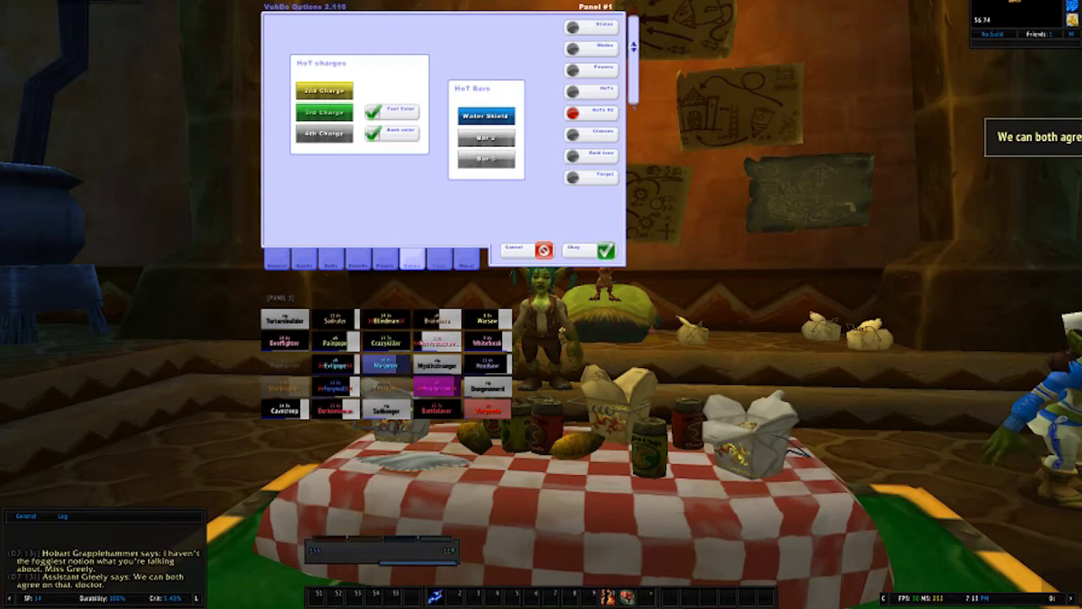
Save the current setup as a profile named hiyoutube and activate it for Spec 1
click(439, 260)
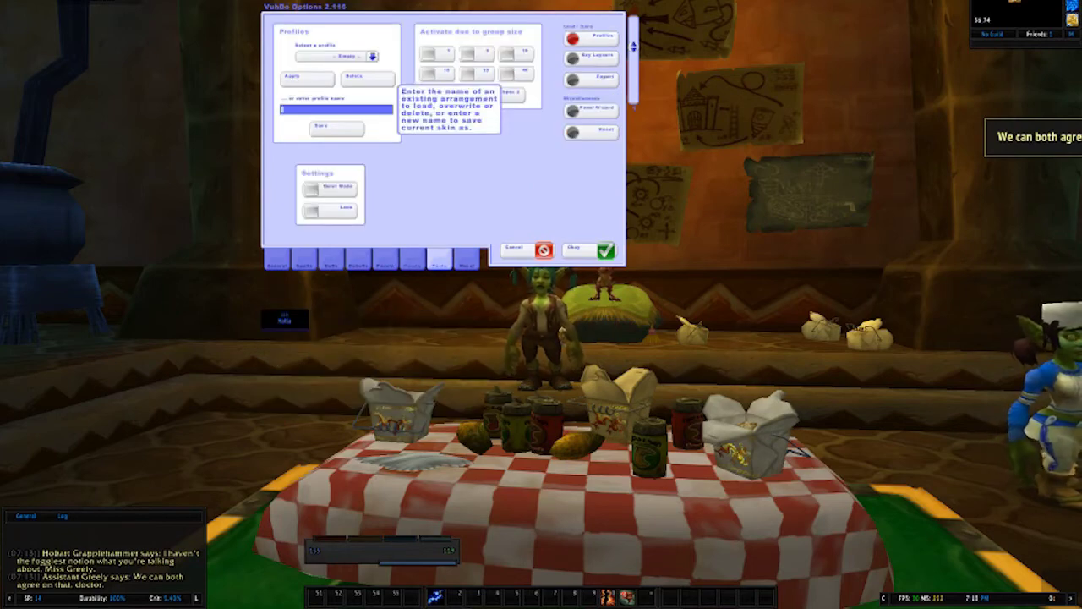
text(bi)
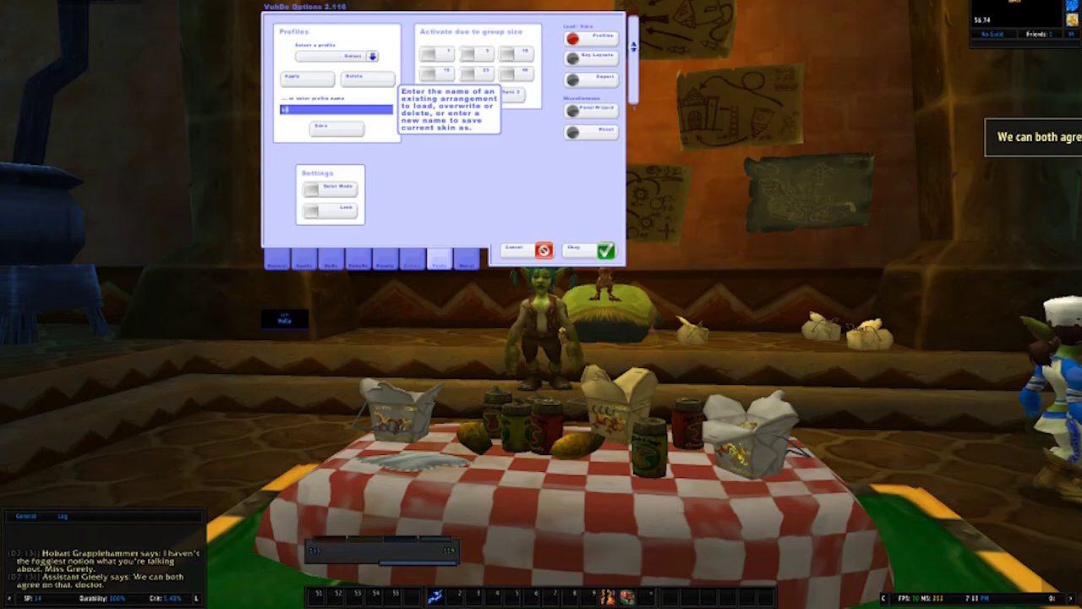
text(youtube)
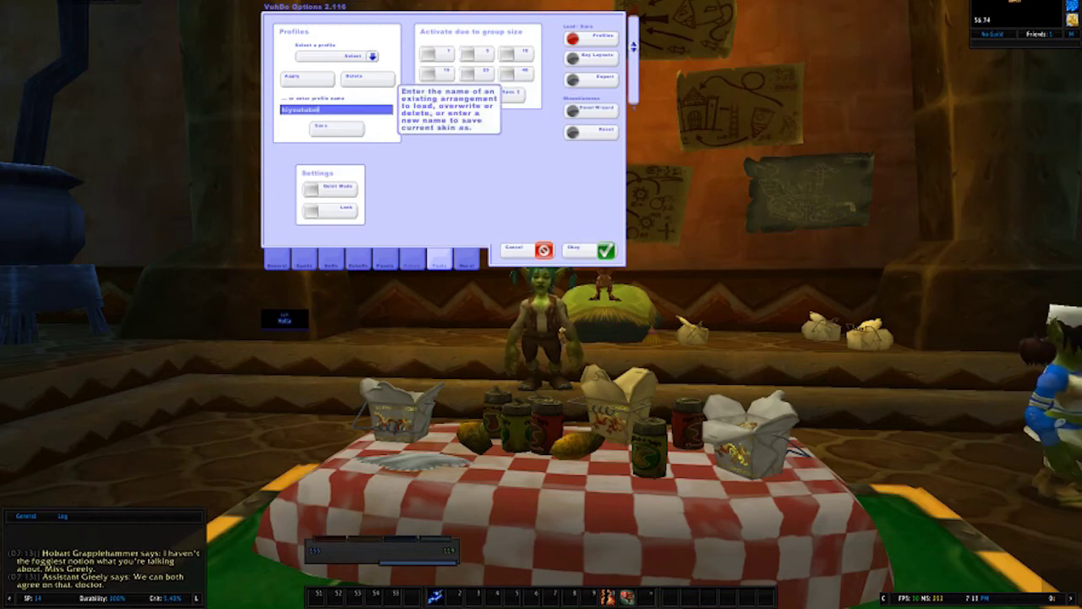
click(451, 94)
click(336, 128)
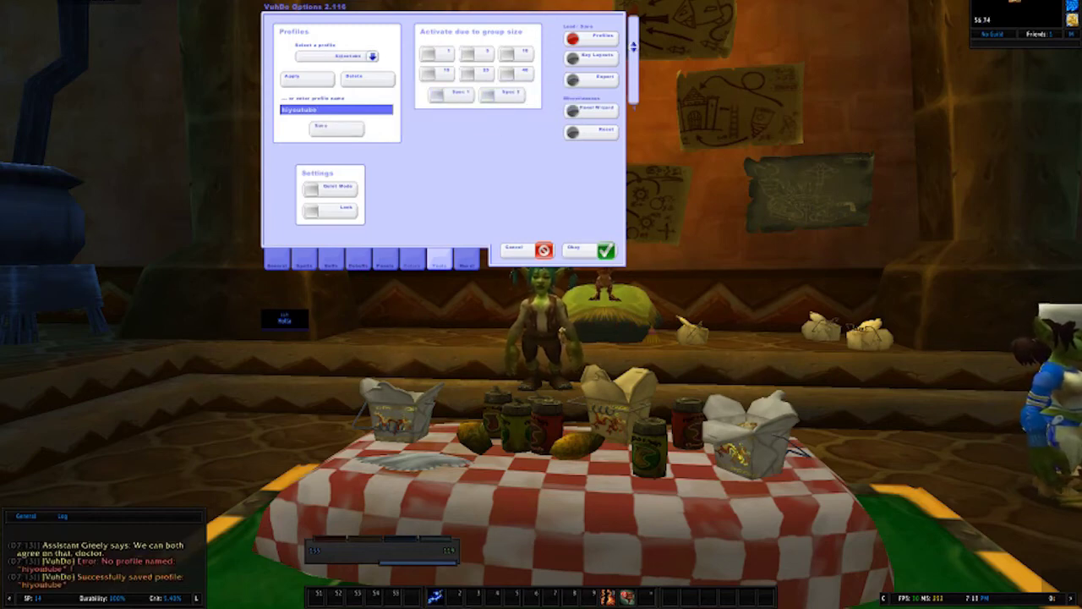
click(451, 95)
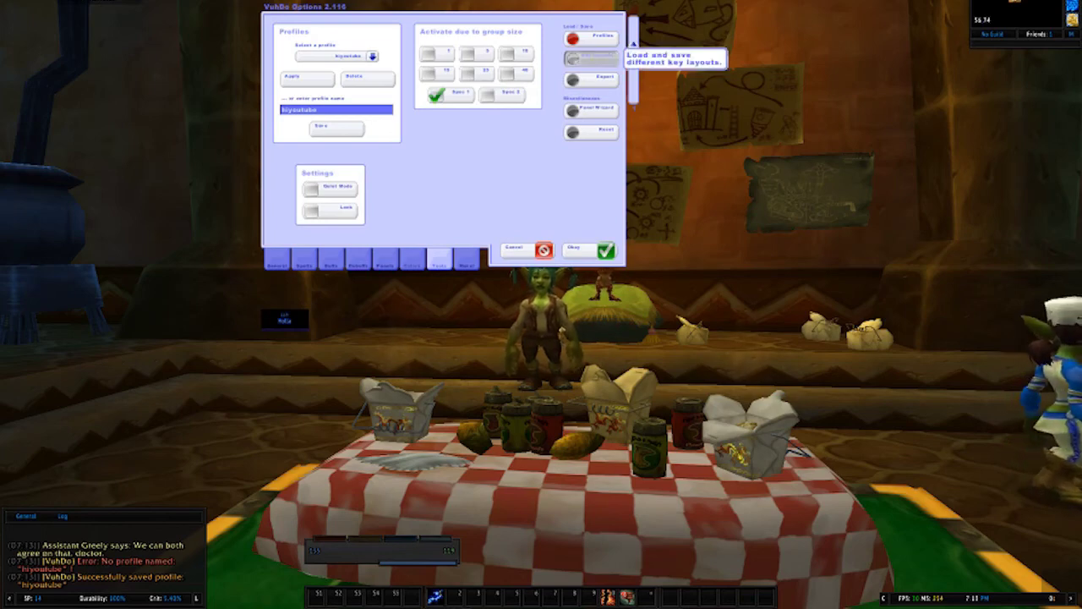
Enter resto as the key layout name with only Spec 1 enabled, and finish the configuration keeping all changes
click(592, 56)
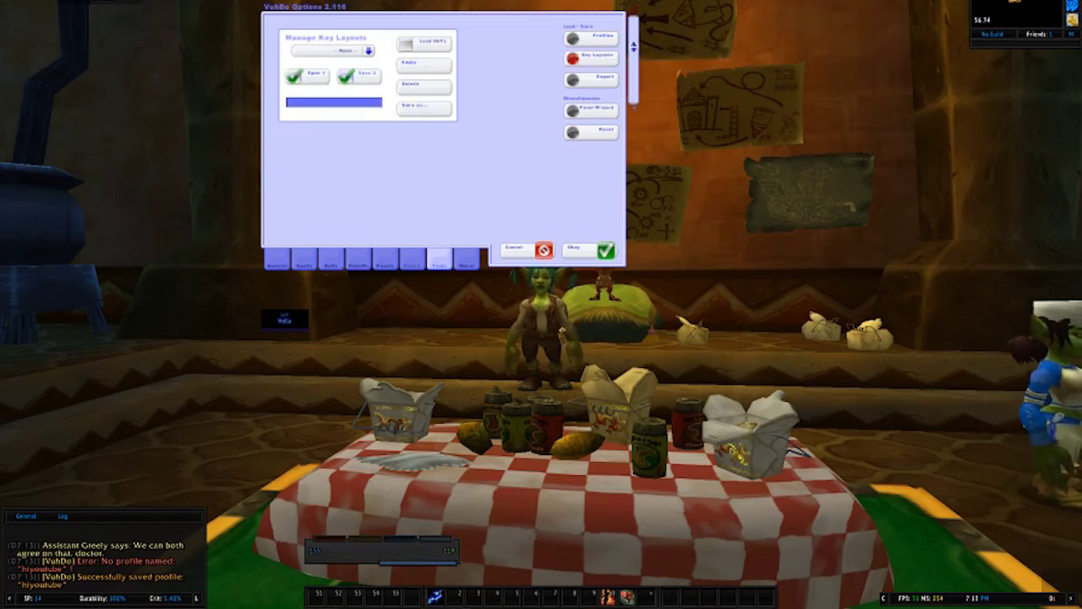
click(345, 76)
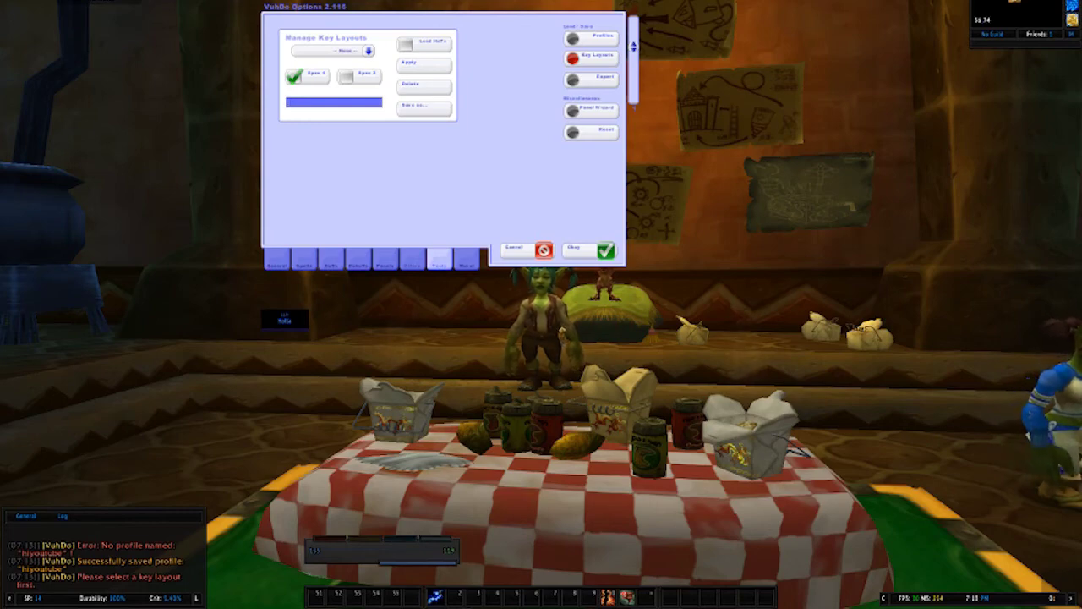
text(rawrxd)
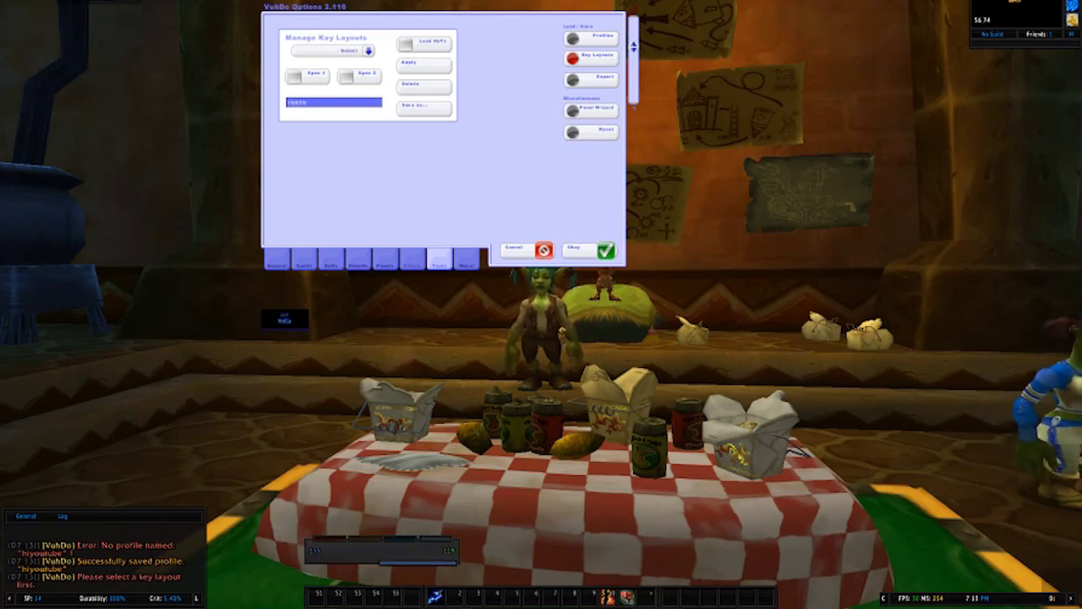
click(307, 76)
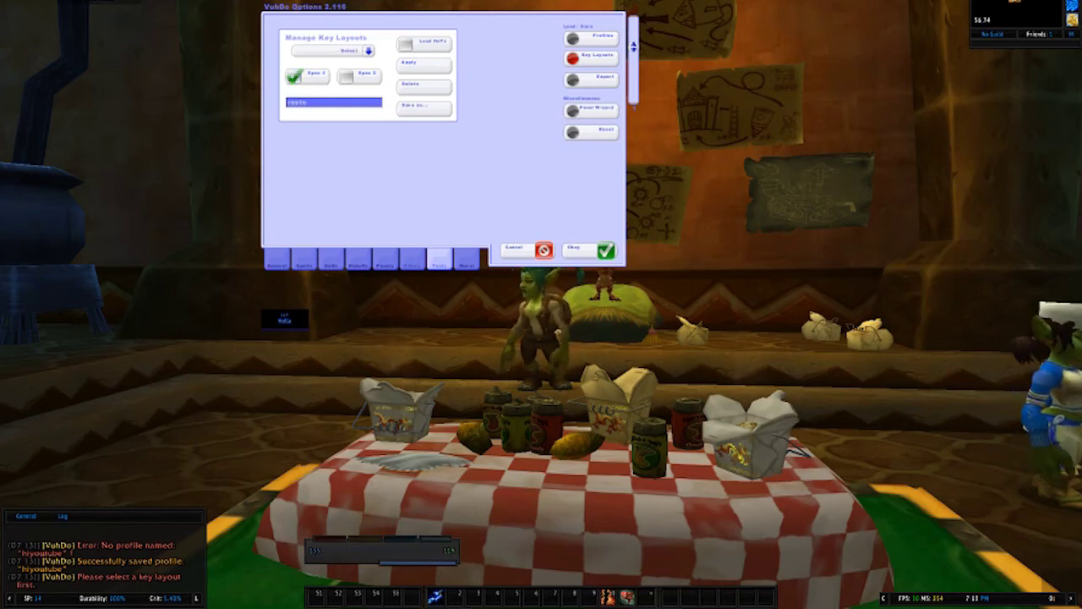
text(o)
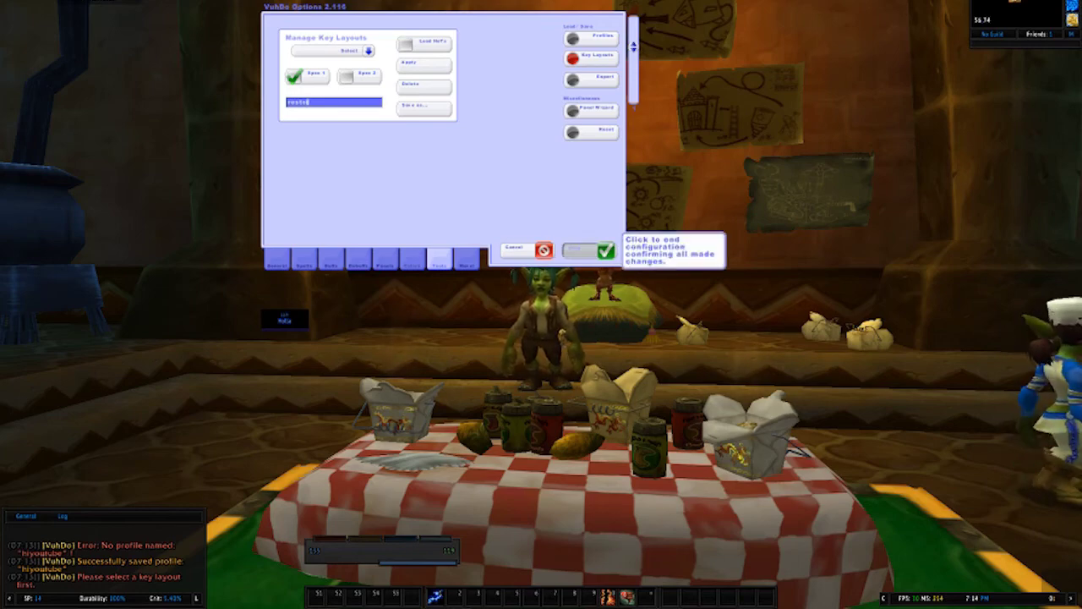
click(590, 250)
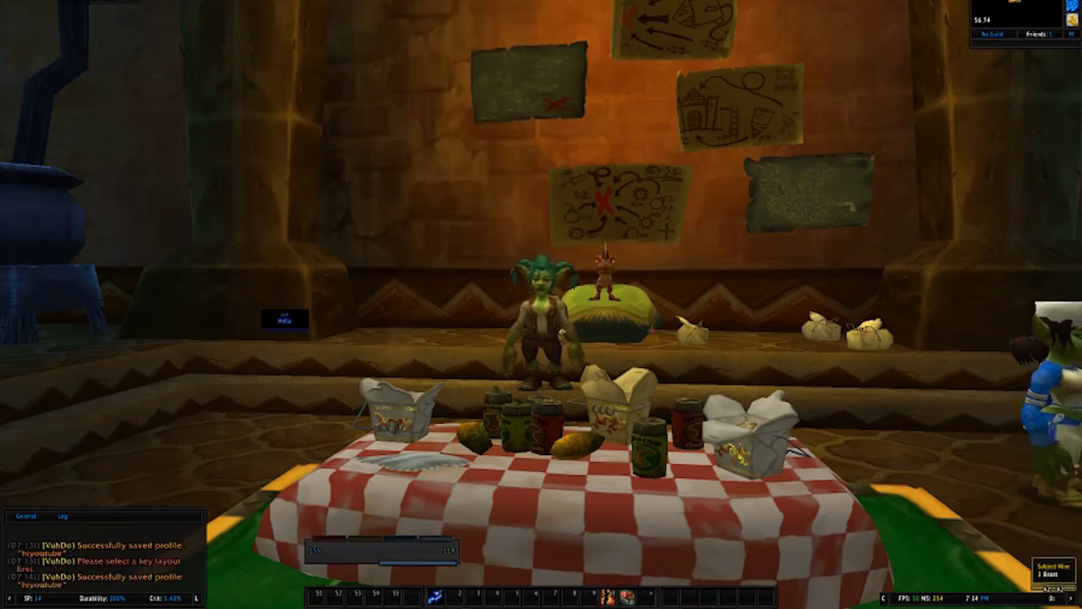